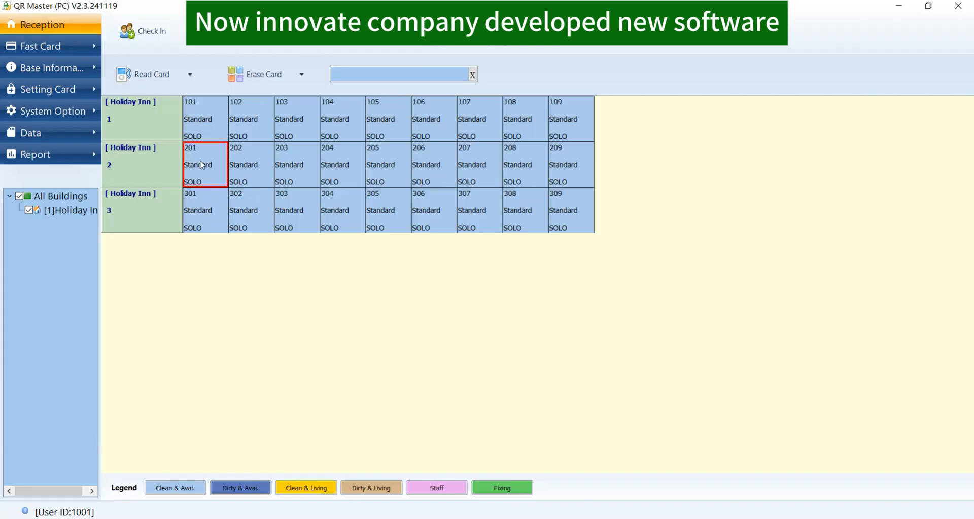
Check guest 11 into room 201, checking out on the 21st, and issue its room card
{"action": "double_click", "coordinate": [202, 165]}
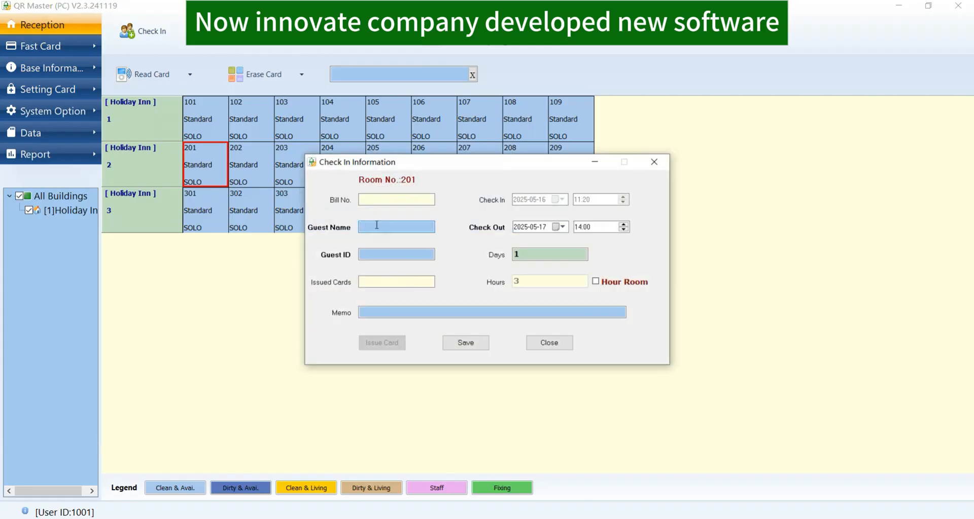
{"action": "type", "text": "11"}
{"action": "left_click", "coordinate": [561, 226]}
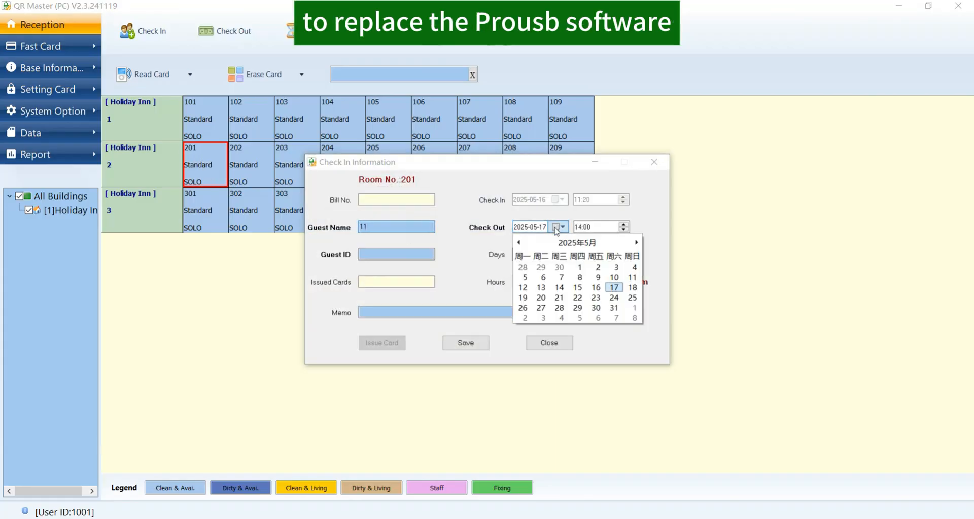
{"action": "left_click", "coordinate": [559, 296]}
{"action": "left_click", "coordinate": [490, 342]}
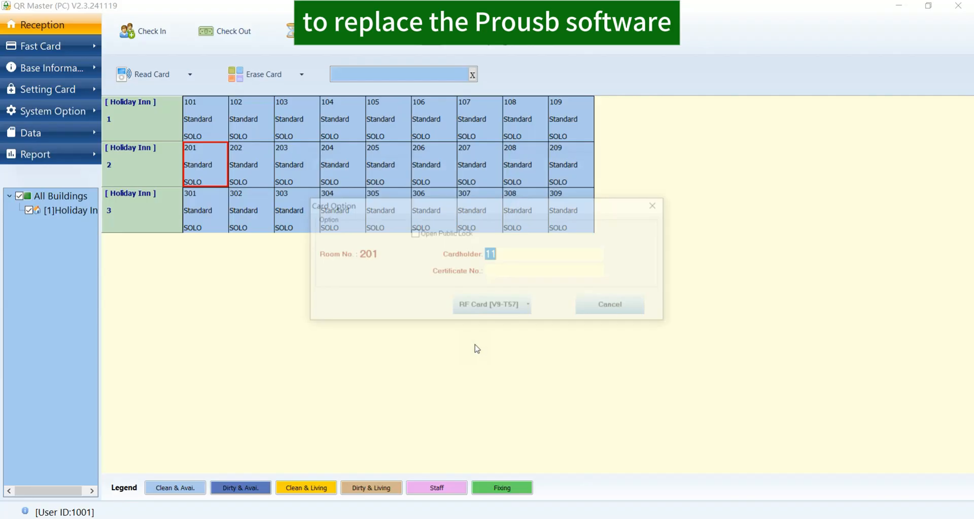
{"action": "left_click", "coordinate": [482, 311]}
{"action": "left_click", "coordinate": [547, 311]}
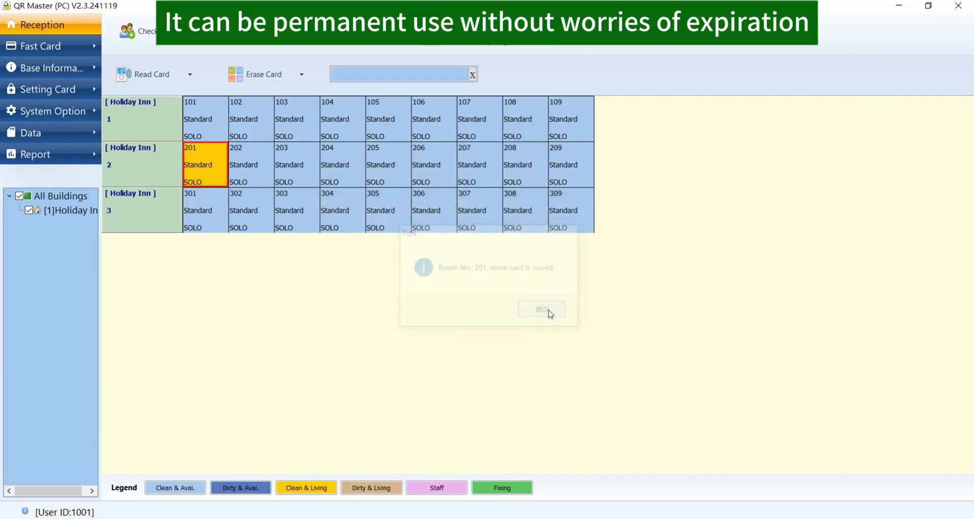
Issue a master card expiring 25-06-27 that opens public locks
{"action": "left_click", "coordinate": [39, 45]}
{"action": "left_click", "coordinate": [187, 127]}
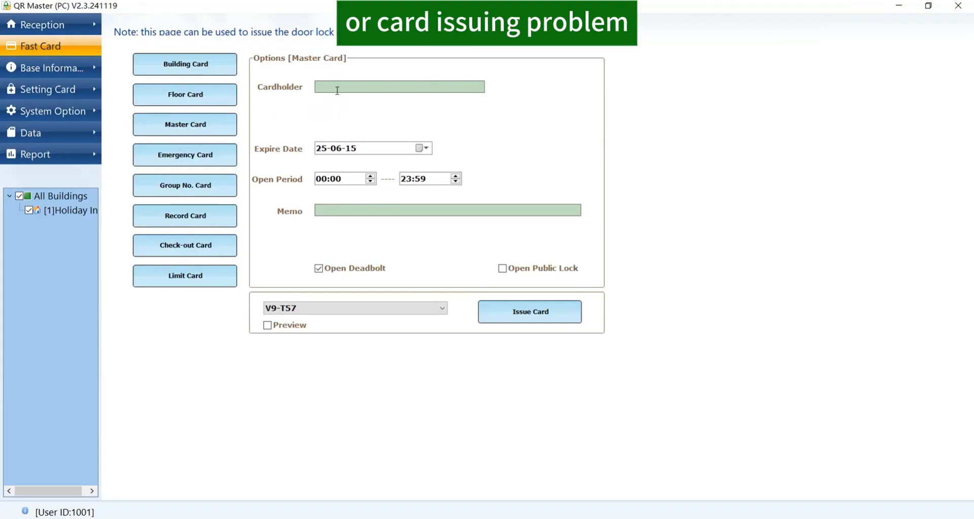
{"action": "left_click", "coordinate": [425, 149]}
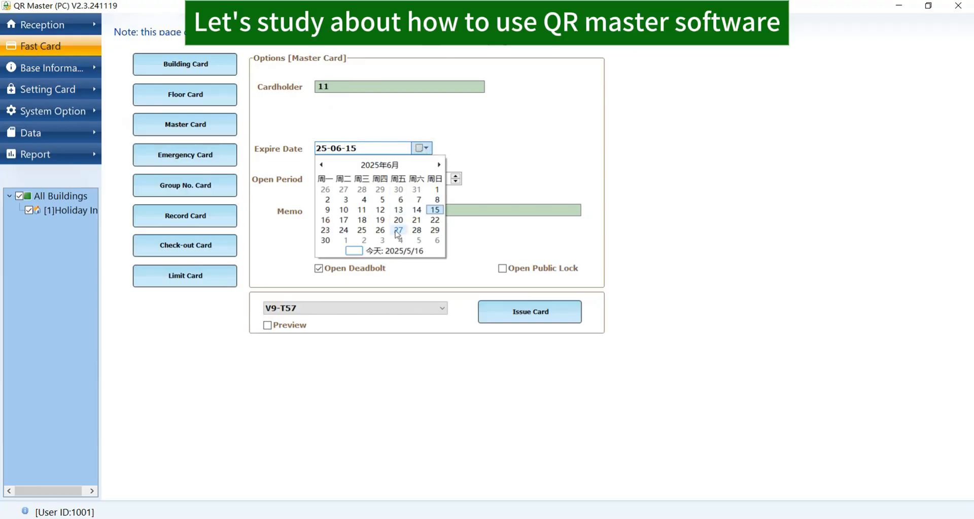
{"action": "left_click", "coordinate": [398, 234]}
{"action": "left_click", "coordinate": [318, 269]}
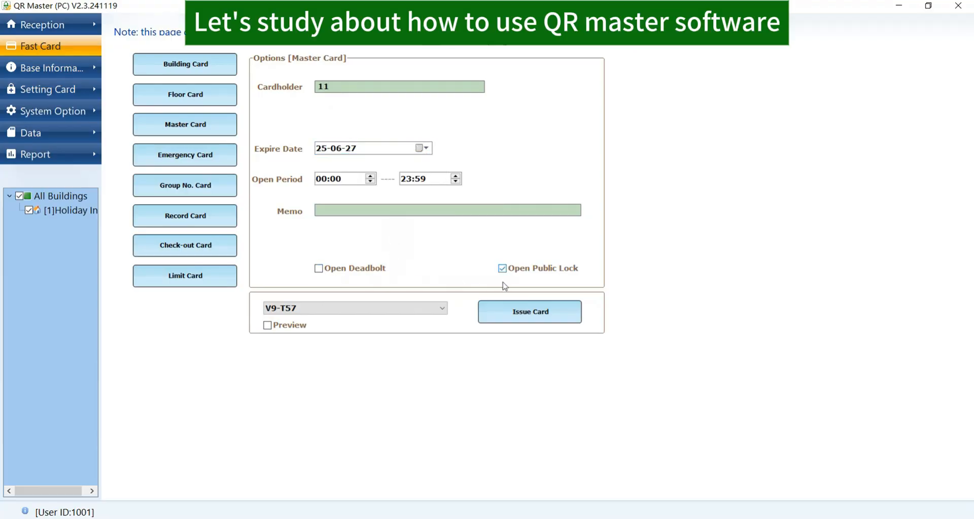
{"action": "left_click", "coordinate": [507, 310]}
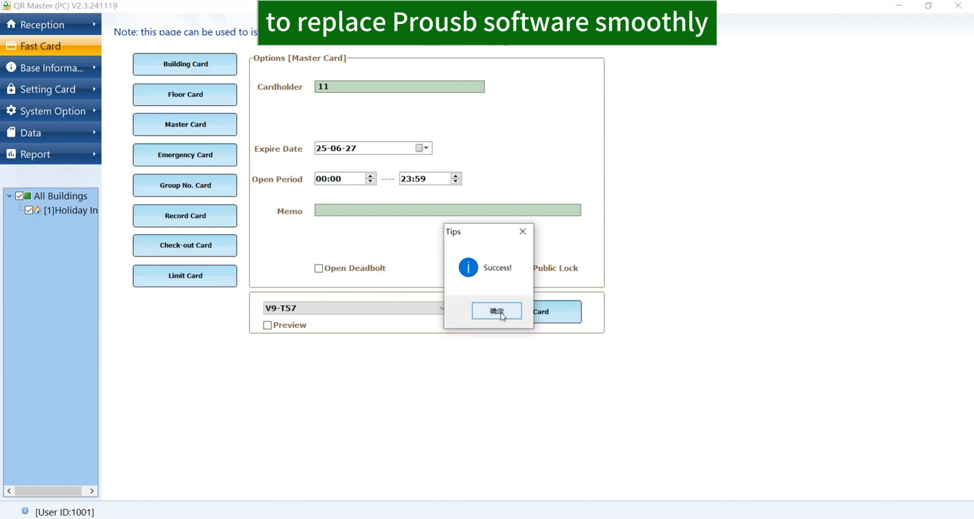
{"action": "left_click", "coordinate": [500, 312]}
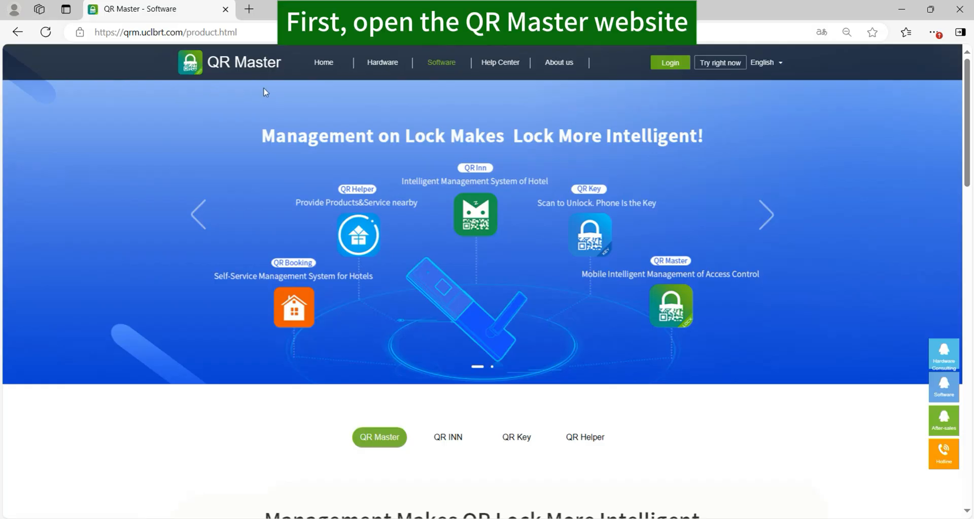
On the Software page, reveal the Windows Web Network and PC Standalone download versions
{"action": "left_click", "coordinate": [233, 33]}
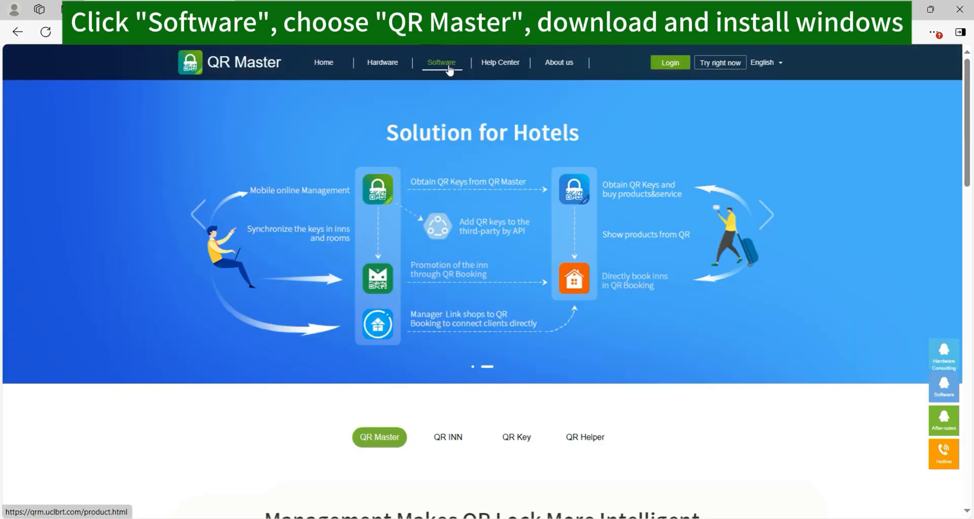
{"action": "left_click", "coordinate": [448, 69]}
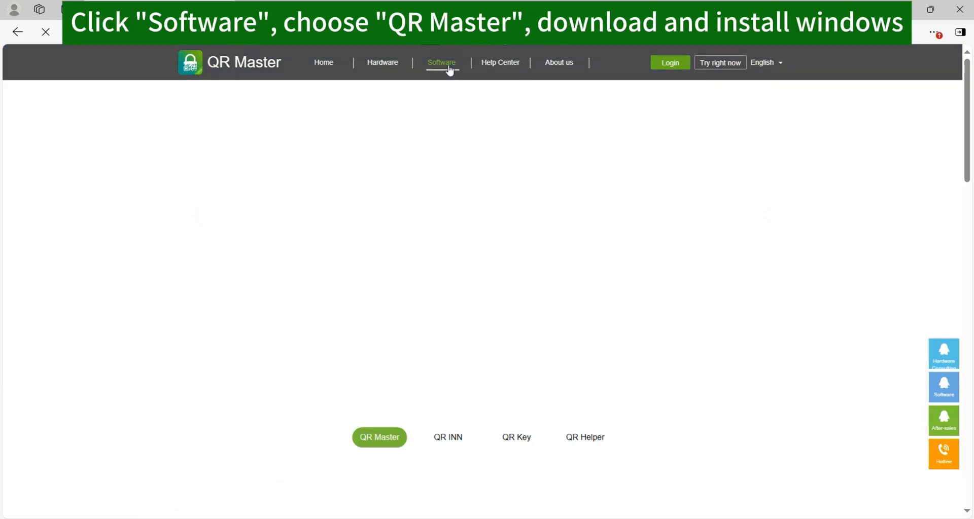
{"action": "scroll", "coordinate": [421, 292], "scroll_direction": "down", "scroll_amount": 3}
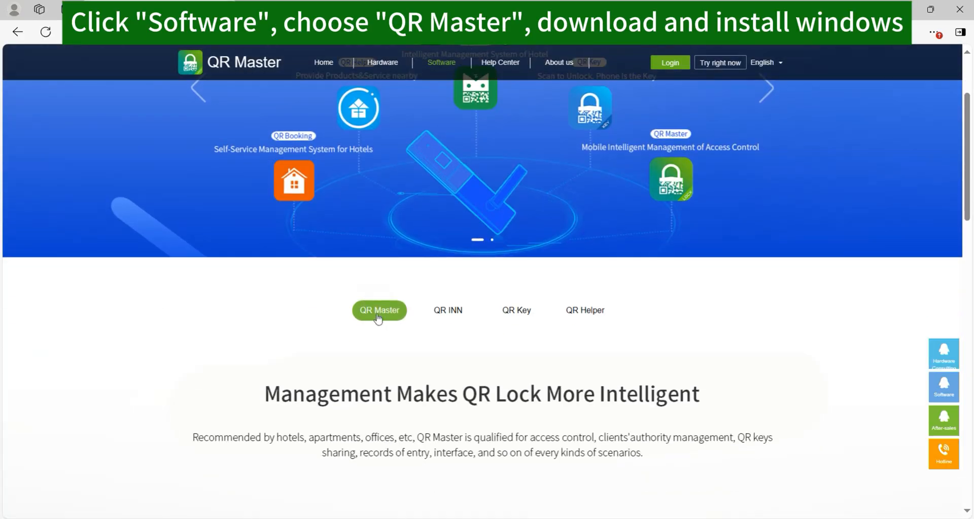
{"action": "scroll", "coordinate": [378, 319], "scroll_direction": "down", "scroll_amount": 10}
{"action": "mouse_move", "coordinate": [629, 347]}
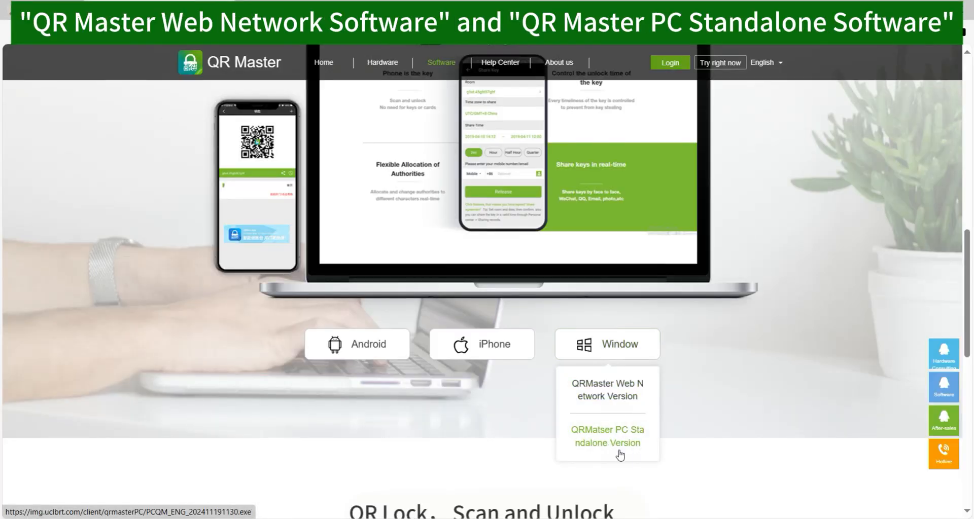
Open the account sign-up form, choose Argentina +54 as country code, then switch to email sign-up
{"action": "left_click", "coordinate": [668, 65]}
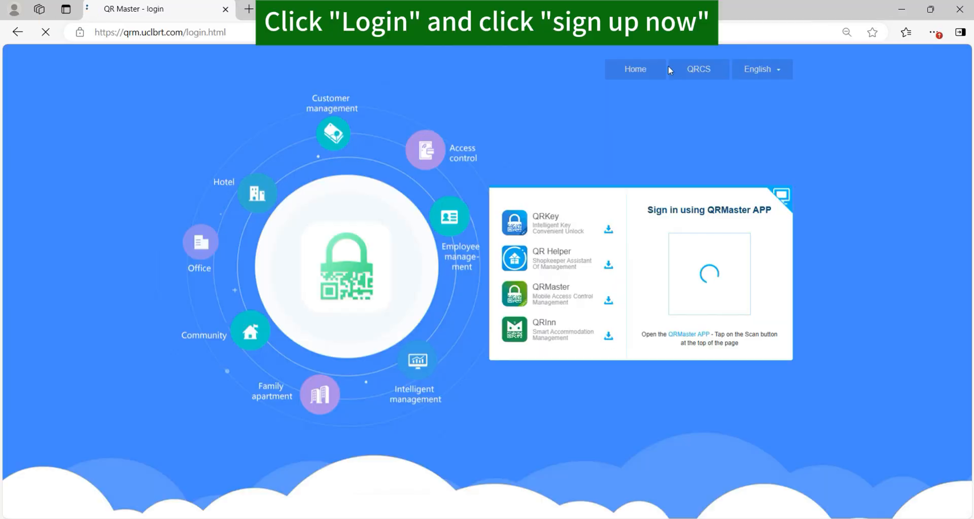
{"action": "left_click", "coordinate": [784, 199]}
{"action": "left_click", "coordinate": [768, 351]}
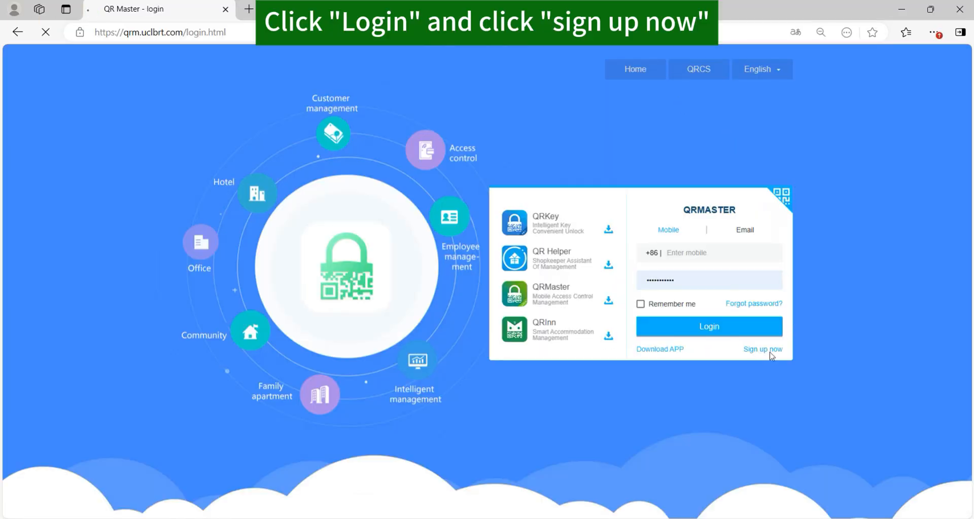
{"action": "left_click", "coordinate": [614, 186]}
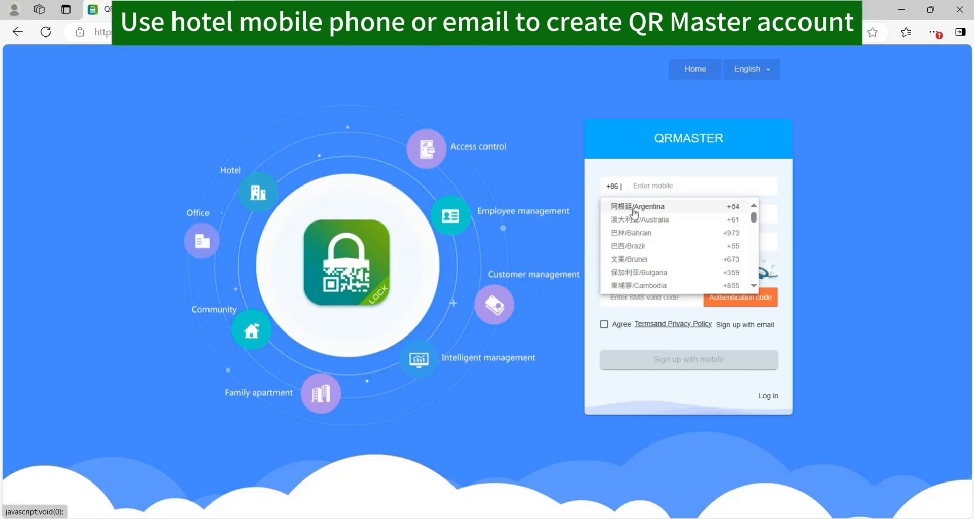
{"action": "left_click", "coordinate": [625, 204]}
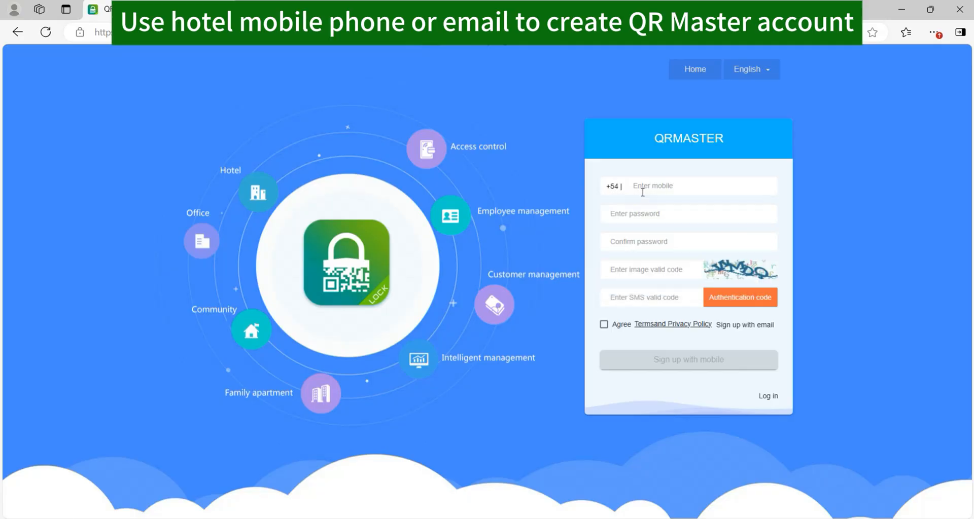
{"action": "left_click", "coordinate": [755, 325]}
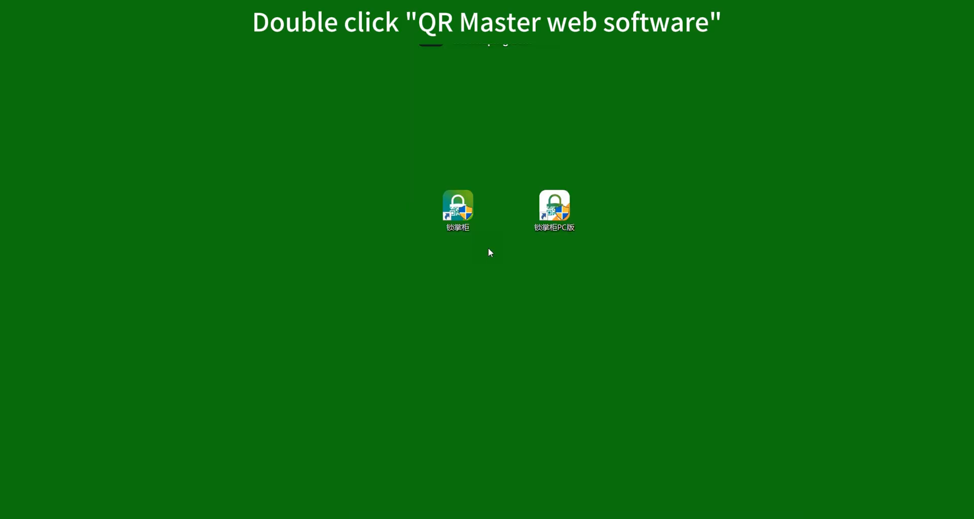
Launch the QR Master web software and log in with the account's mobile number and password
{"action": "double_click", "coordinate": [451, 215]}
{"action": "left_click", "coordinate": [680, 212]}
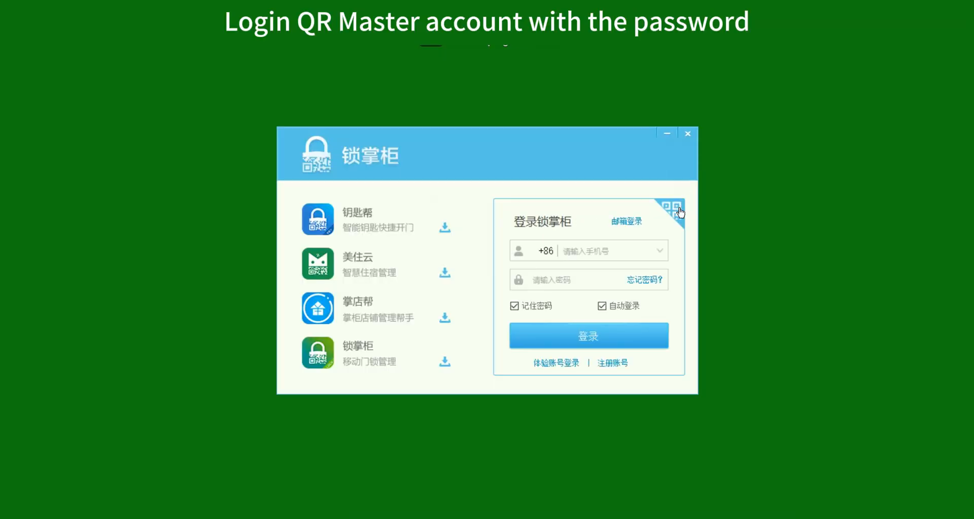
{"action": "left_click", "coordinate": [652, 254]}
{"action": "key", "text": "Tab"}
{"action": "type", "text": "****"}
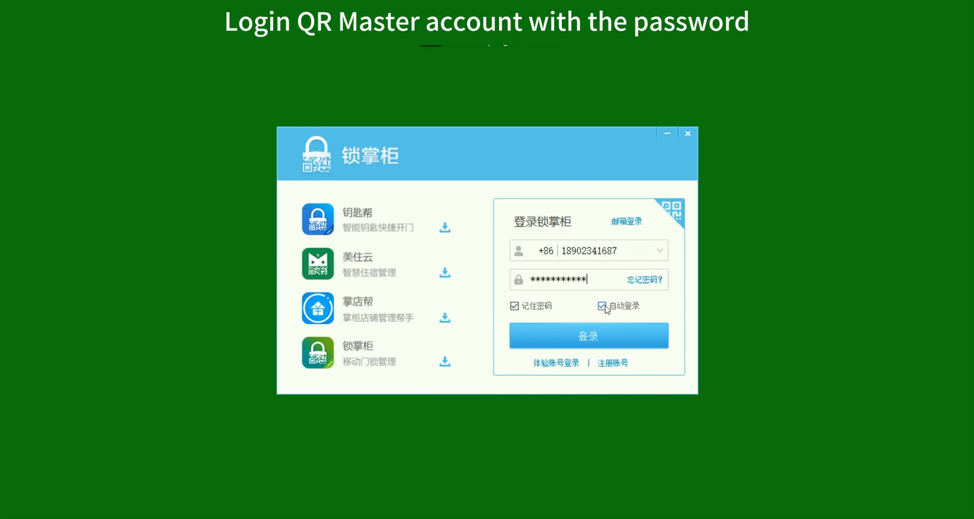
{"action": "left_click", "coordinate": [586, 335]}
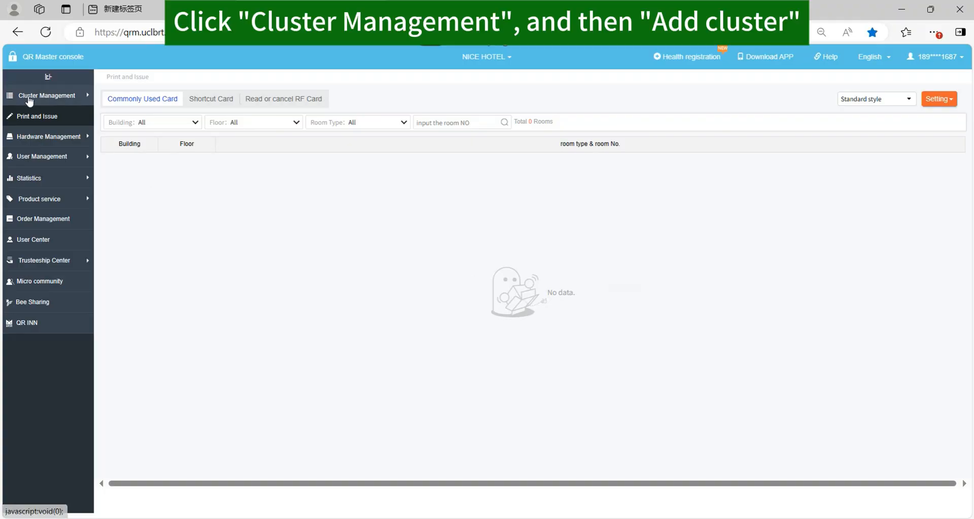
Create a new community named S HOTEL from the cluster management Communities list
{"action": "left_click", "coordinate": [29, 101]}
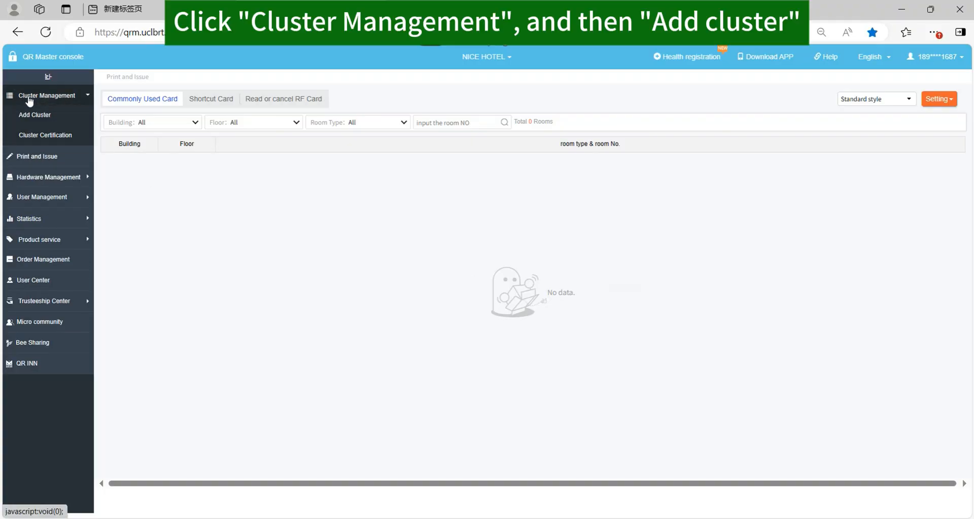
{"action": "left_click", "coordinate": [37, 115]}
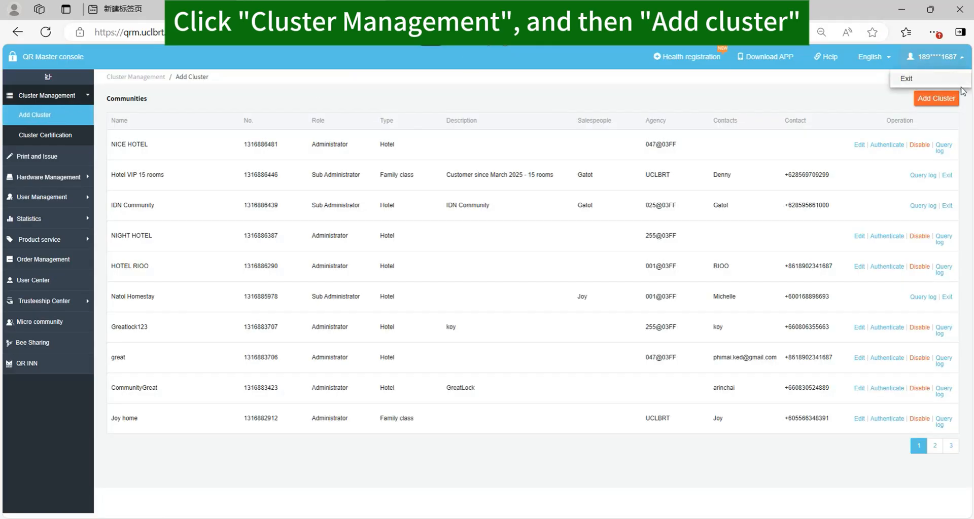
{"action": "left_click", "coordinate": [936, 98]}
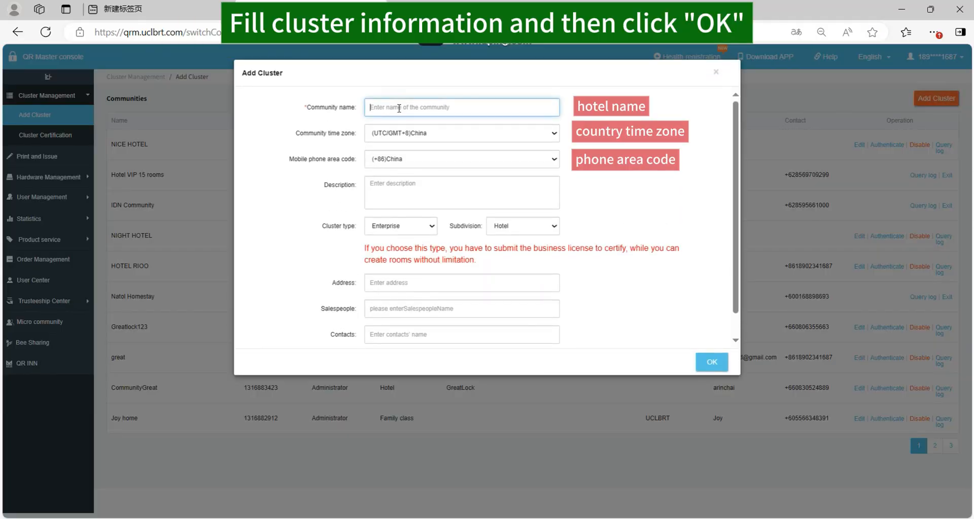
{"action": "type", "text": "S HOTEL"}
{"action": "scroll", "coordinate": [558, 325], "scroll_direction": "down", "scroll_amount": 1}
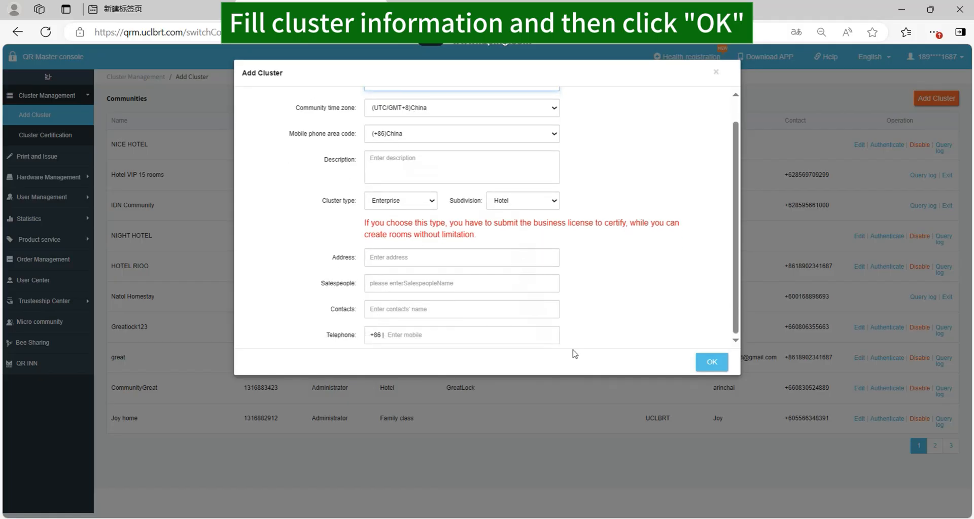
{"action": "left_click", "coordinate": [712, 363]}
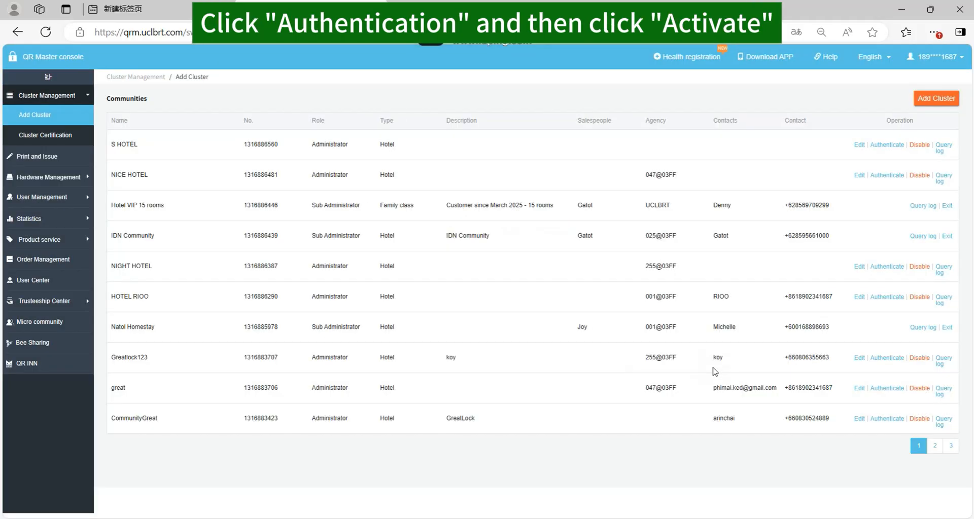
Activate S HOTEL using the V9 encoder card, then open the Enterprise Certification form
{"action": "left_click", "coordinate": [887, 146]}
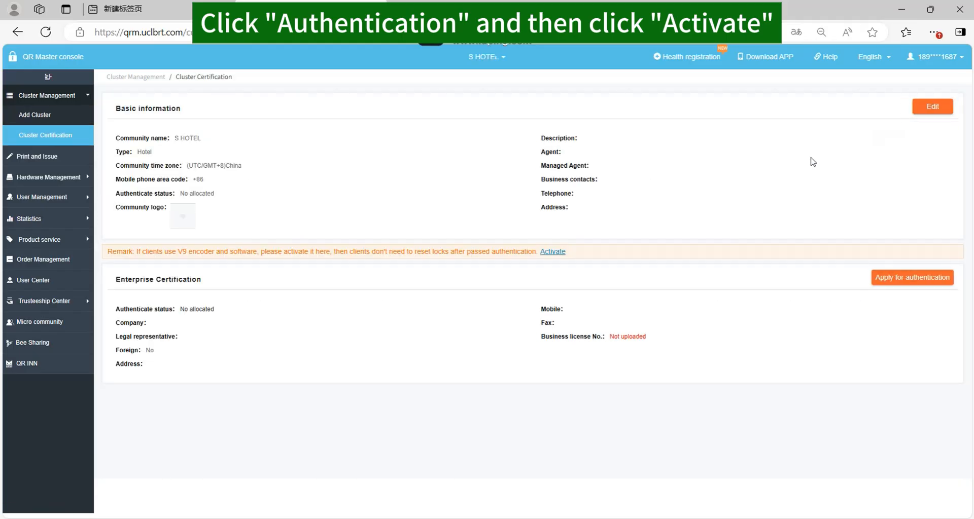
{"action": "left_click", "coordinate": [552, 252]}
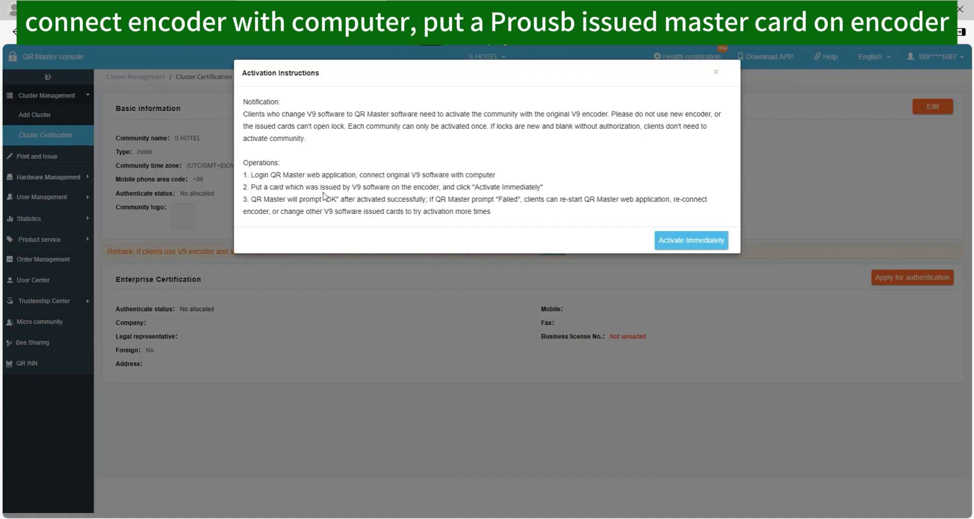
{"action": "left_click_drag", "start_coordinate": [389, 176], "coordinate": [502, 176]}
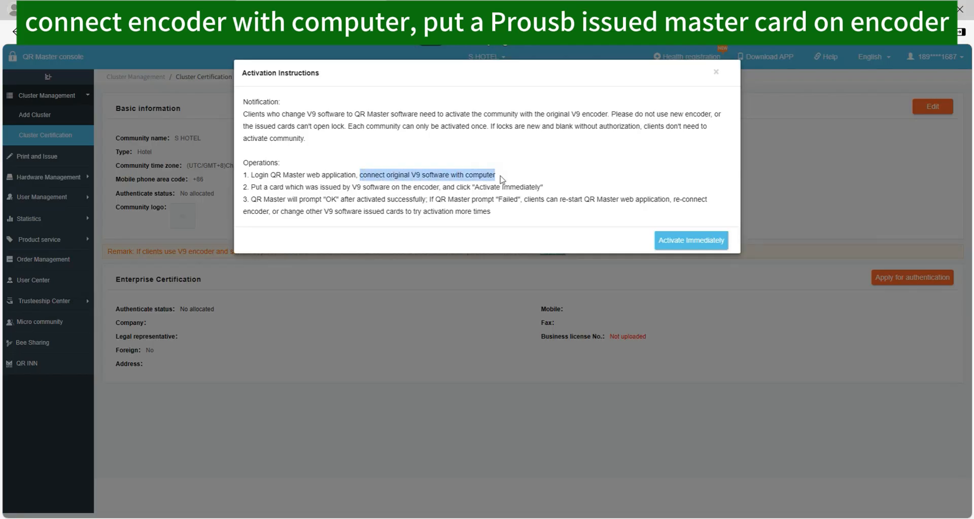
{"action": "left_click_drag", "start_coordinate": [253, 188], "coordinate": [545, 187]}
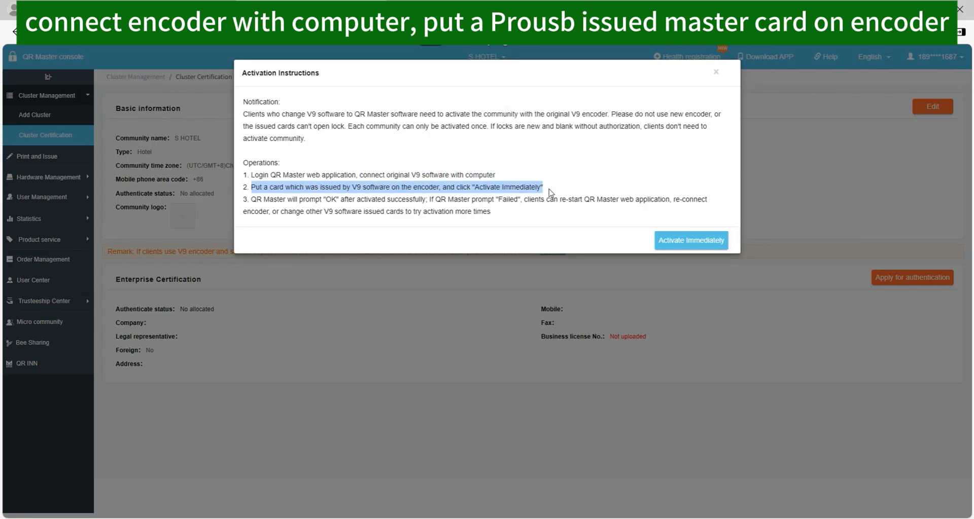
{"action": "left_click", "coordinate": [681, 241]}
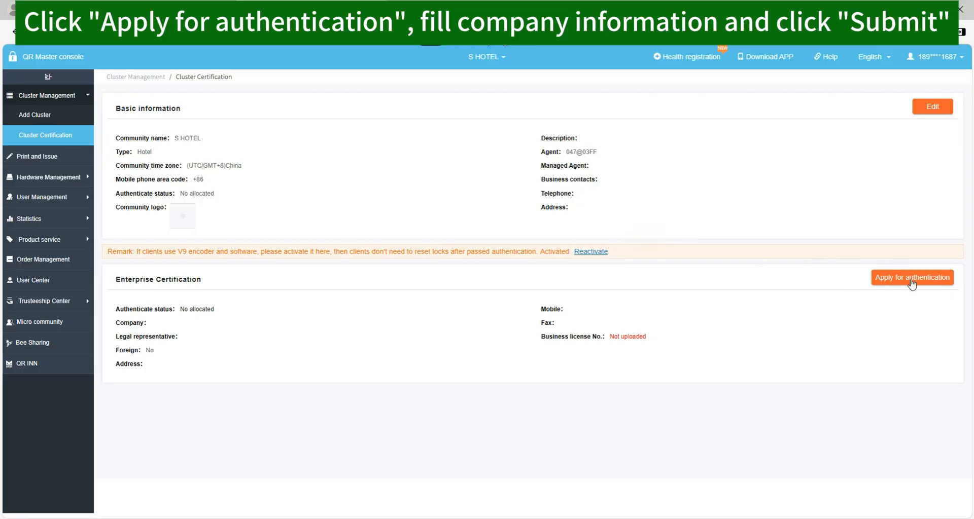
{"action": "left_click", "coordinate": [911, 284]}
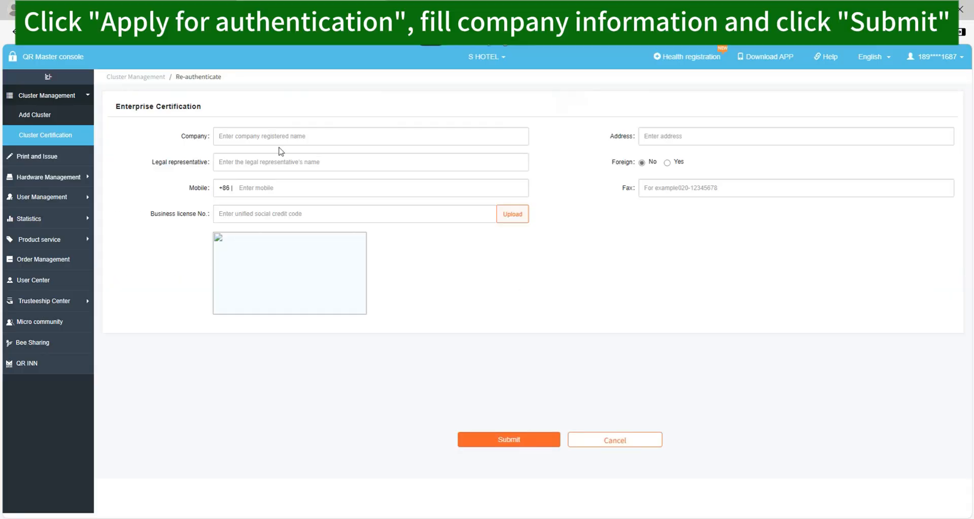
Submit enterprise certification with company name S HOTEL and download its QR code
{"action": "left_click", "coordinate": [226, 135]}
{"action": "type", "text": "S HOTEL"}
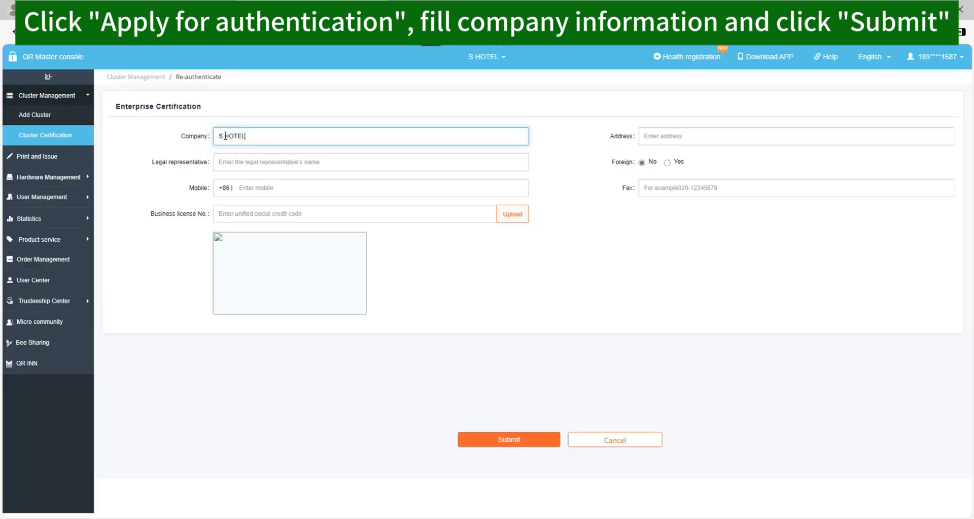
{"action": "left_click", "coordinate": [520, 441]}
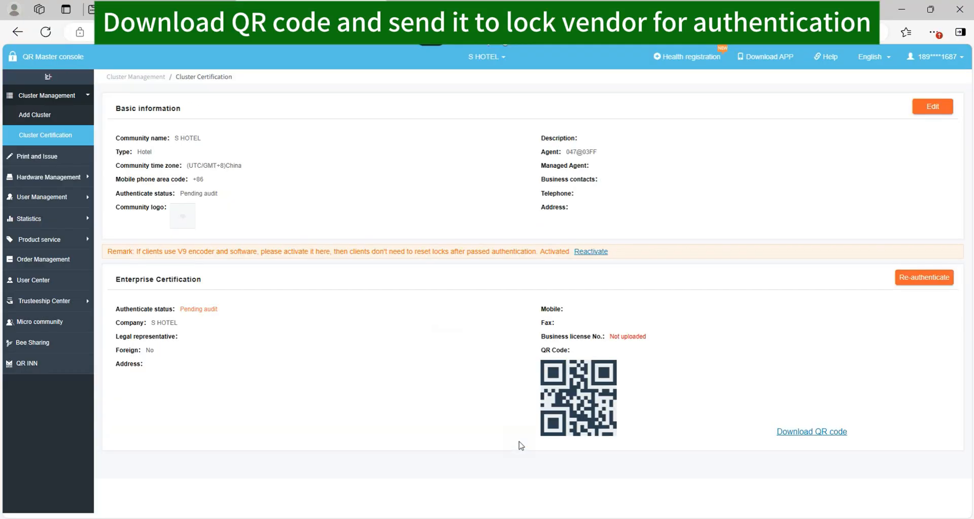
{"action": "left_click", "coordinate": [806, 432]}
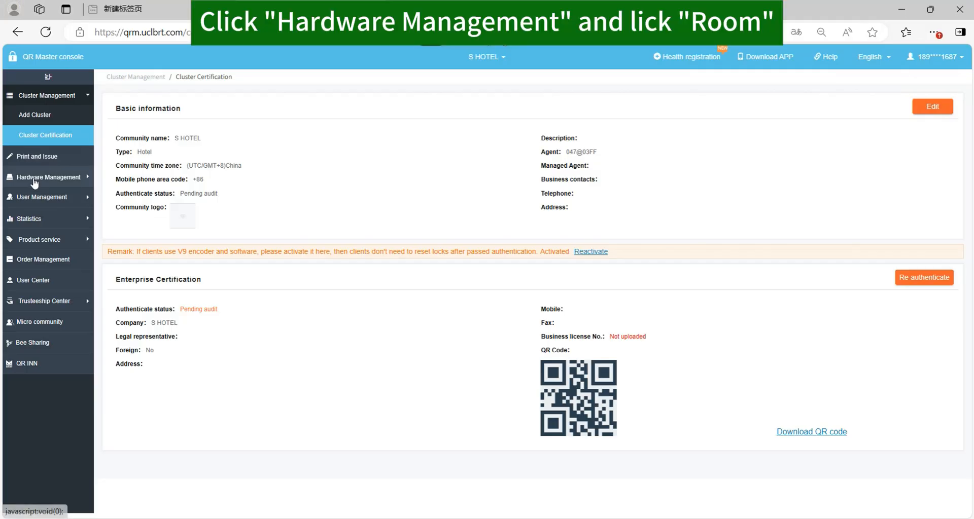
{"action": "left_click", "coordinate": [35, 175]}
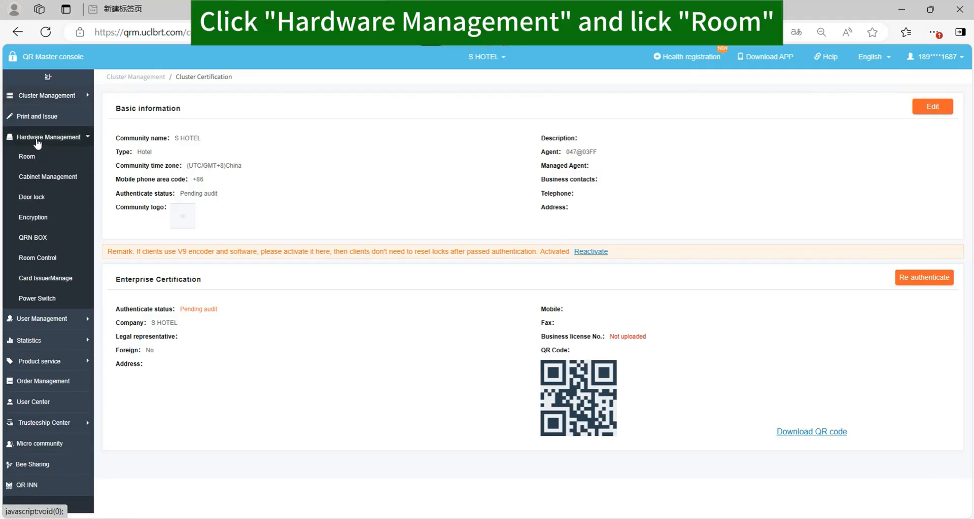
Migrate the 27 rooms from the old Prousb lock software into the Room list
{"action": "left_click", "coordinate": [30, 157]}
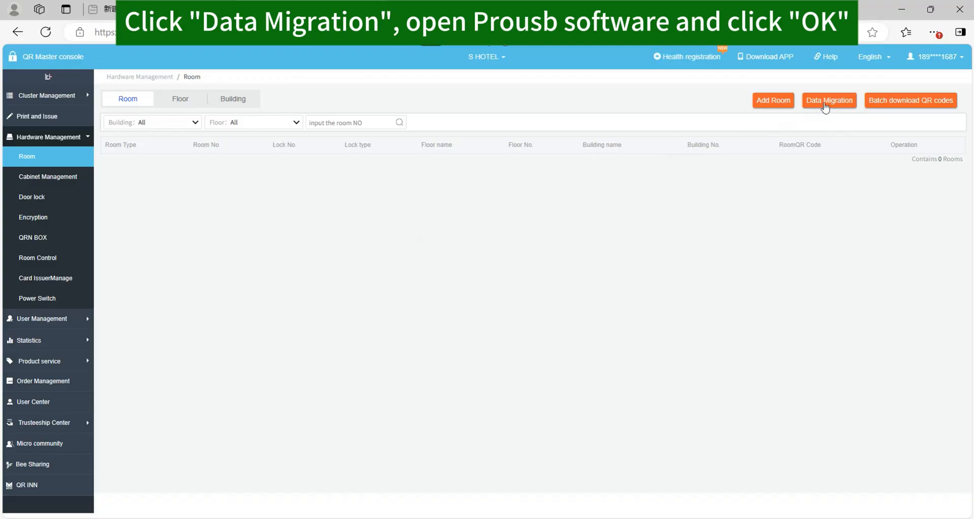
{"action": "left_click", "coordinate": [825, 101]}
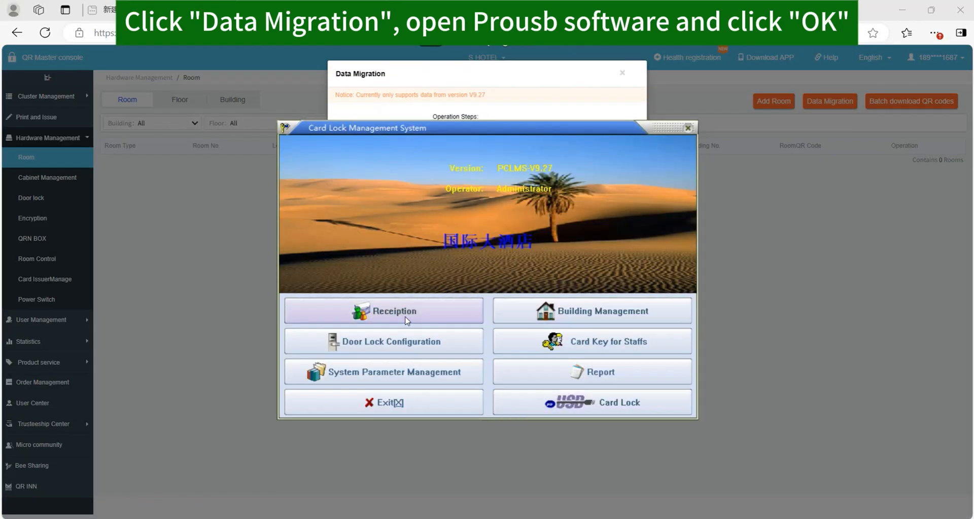
{"action": "left_click", "coordinate": [407, 321]}
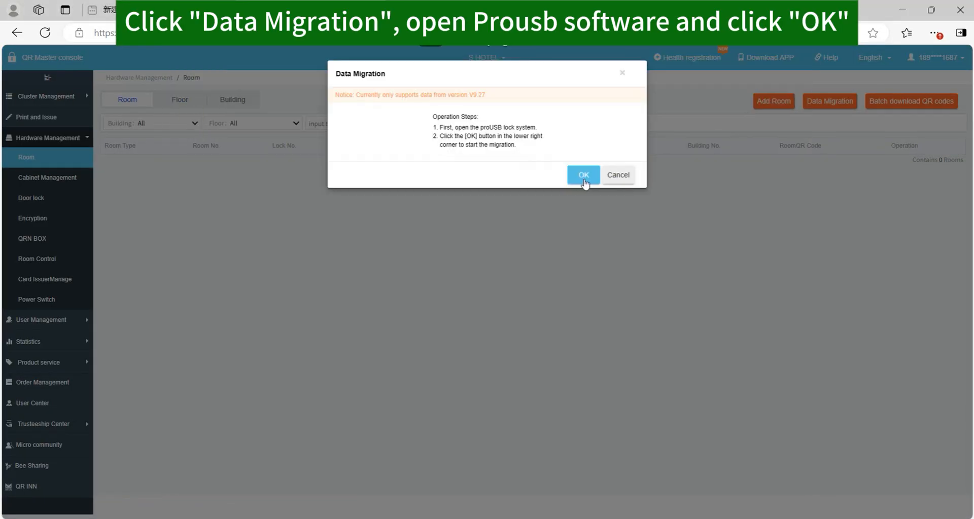
{"action": "left_click", "coordinate": [583, 180]}
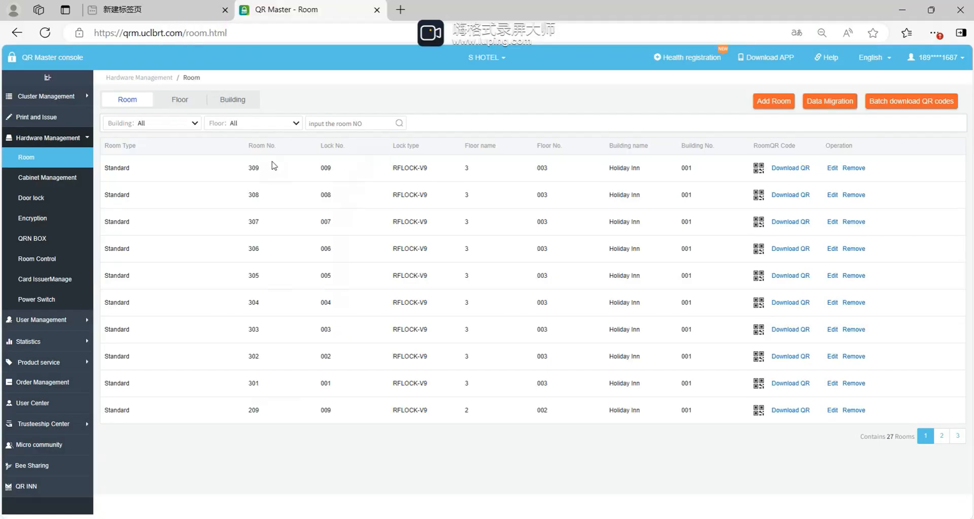
Issue an unlocked guest card for a room, owner S, ending 2025-05-18
{"action": "left_click", "coordinate": [34, 118]}
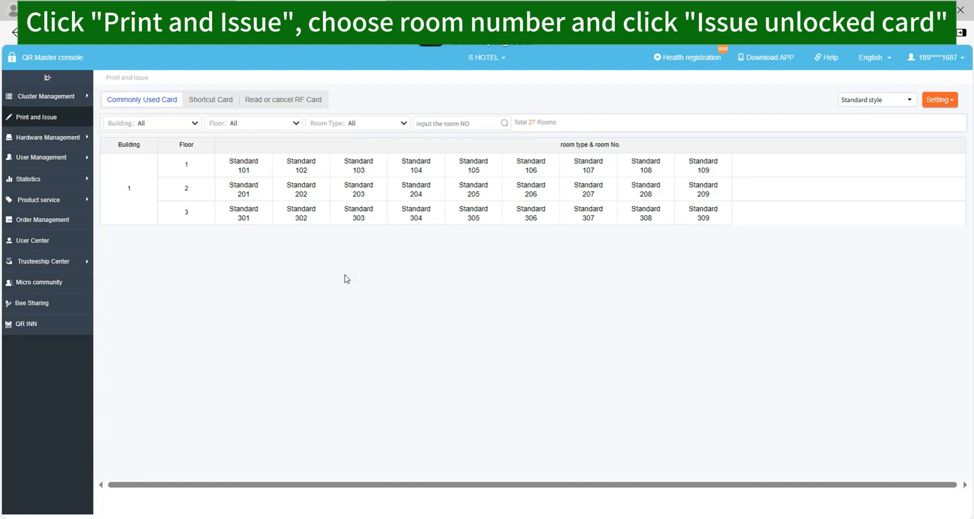
{"action": "left_click", "coordinate": [243, 167]}
{"action": "left_click", "coordinate": [245, 192]}
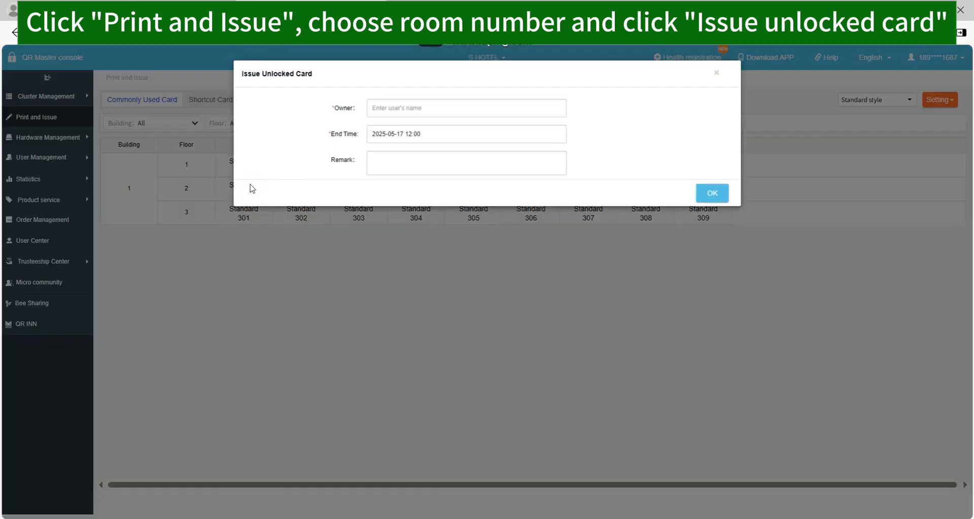
{"action": "left_click", "coordinate": [408, 108]}
{"action": "type", "text": "S"}
{"action": "left_click", "coordinate": [446, 134]}
{"action": "left_click", "coordinate": [478, 235]}
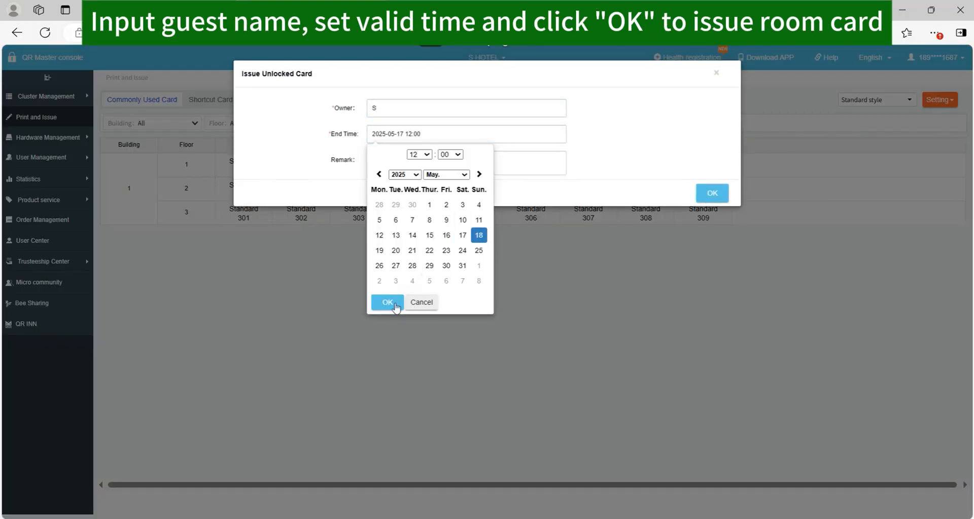
{"action": "left_click", "coordinate": [387, 303]}
{"action": "left_click", "coordinate": [711, 193]}
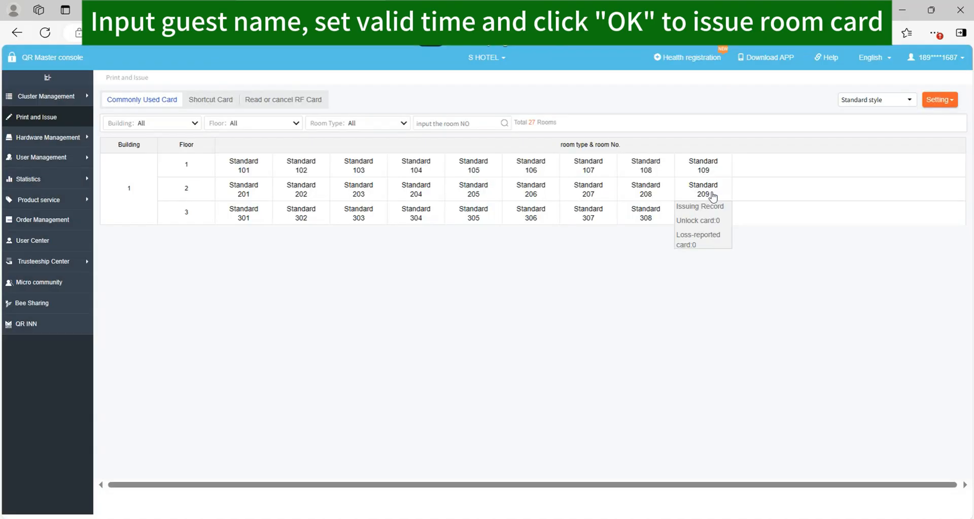
Issue an RF admin card for owner S with due date 2026-06-10 from Shortcut Card
{"action": "left_click", "coordinate": [487, 306]}
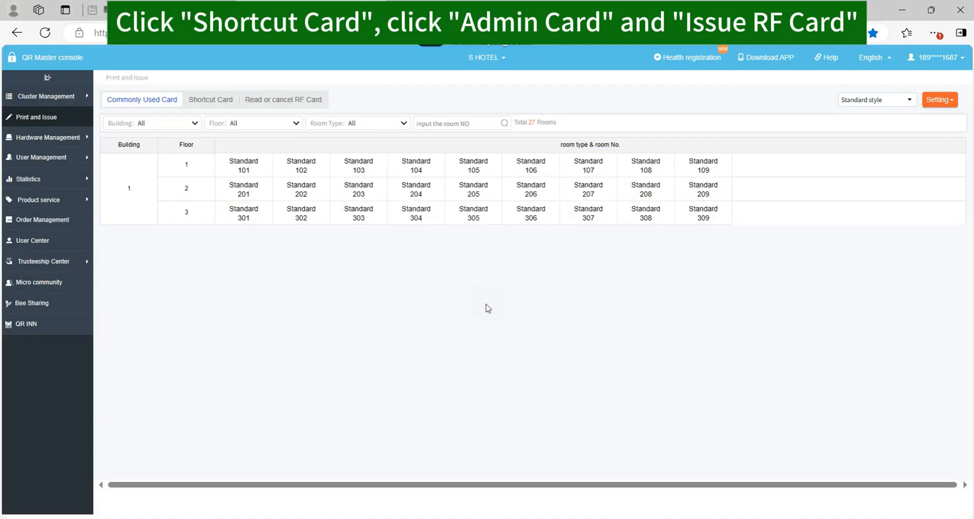
{"action": "left_click", "coordinate": [214, 101]}
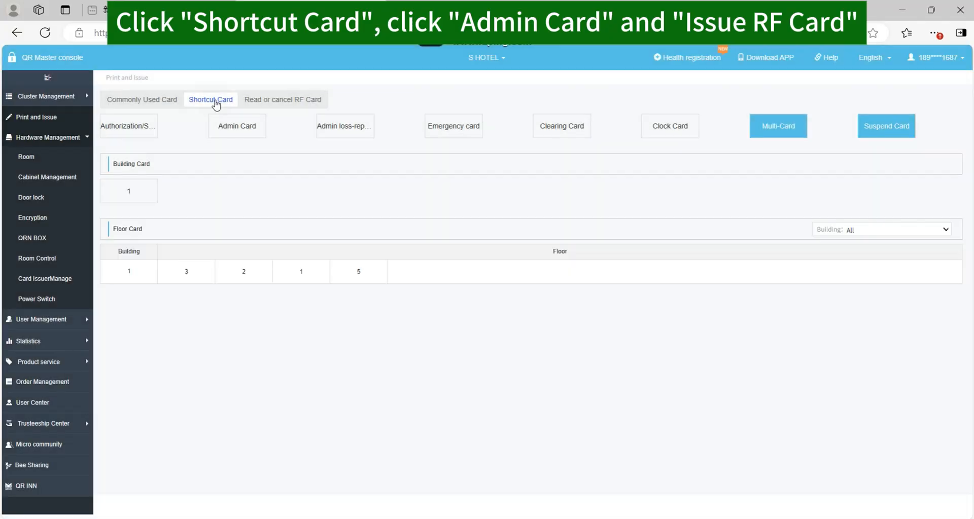
{"action": "left_click", "coordinate": [229, 125]}
{"action": "left_click", "coordinate": [239, 167]}
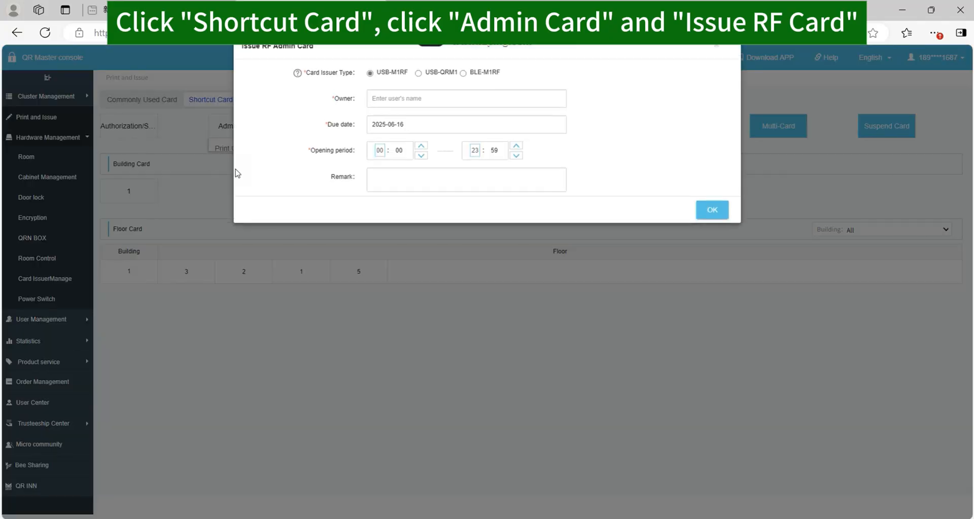
{"action": "left_click", "coordinate": [405, 130]}
{"action": "type", "text": "S"}
{"action": "left_click", "coordinate": [400, 152]}
{"action": "left_click", "coordinate": [407, 174]}
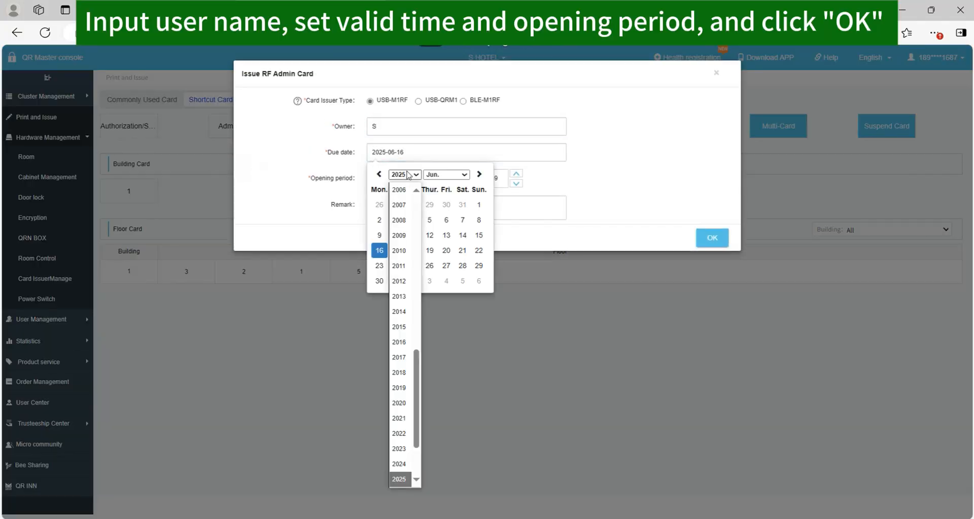
{"action": "left_click_drag", "start_coordinate": [415, 446], "coordinate": [415, 473]}
{"action": "left_click", "coordinate": [399, 422]}
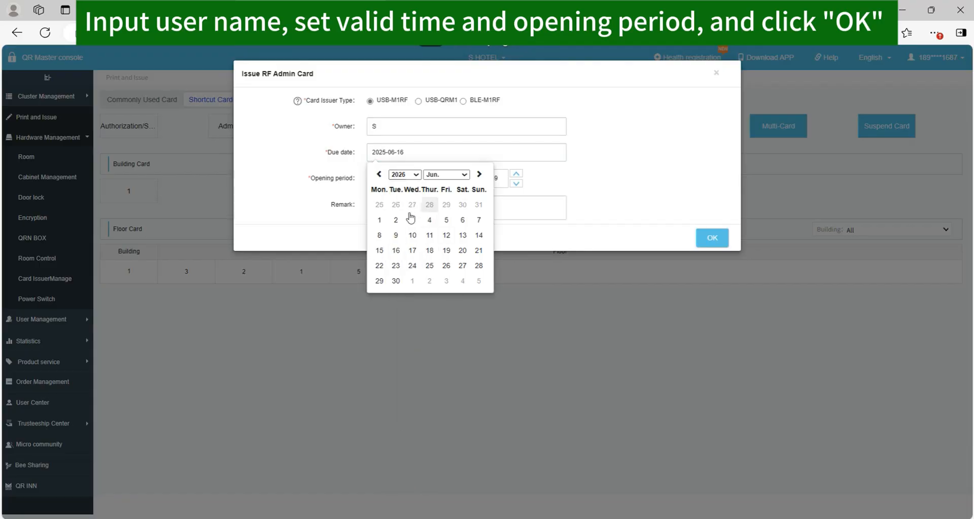
{"action": "left_click", "coordinate": [410, 240]}
{"action": "left_click", "coordinate": [705, 243]}
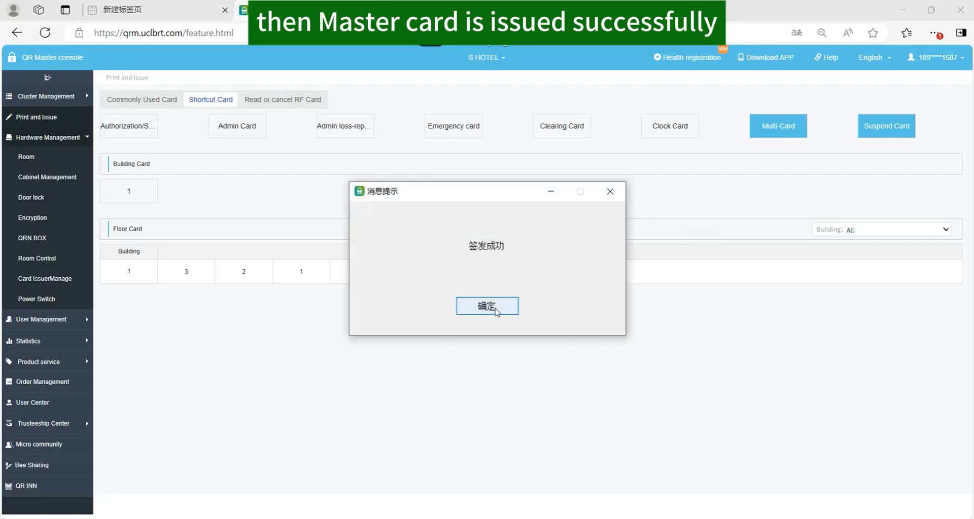
{"action": "left_click", "coordinate": [494, 309]}
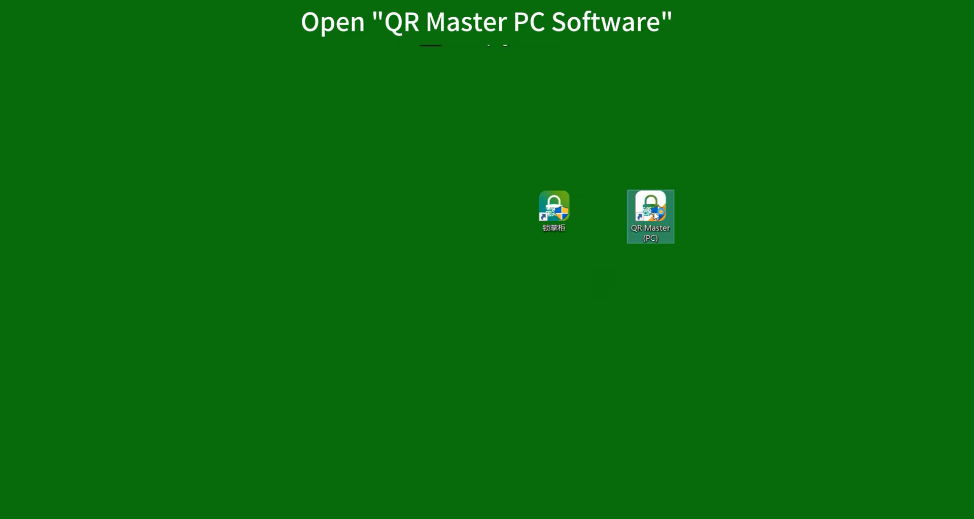
Launch QR Master PC and log in as user 1001
{"action": "double_click", "coordinate": [656, 215]}
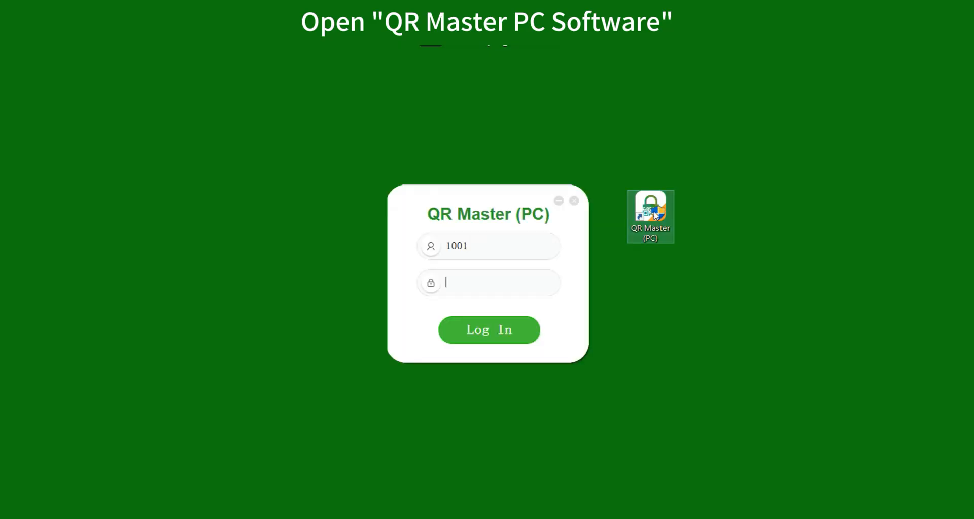
{"action": "type", "text": "1"}
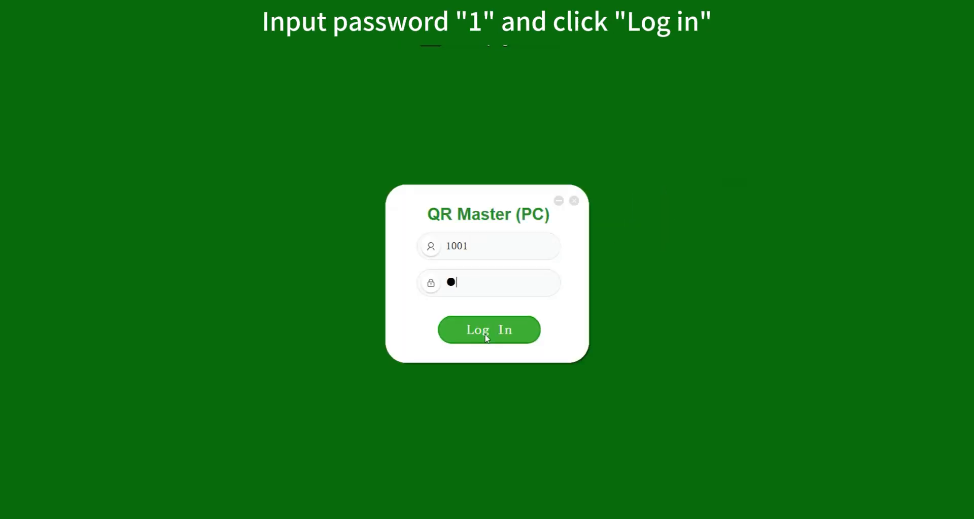
{"action": "left_click", "coordinate": [485, 335]}
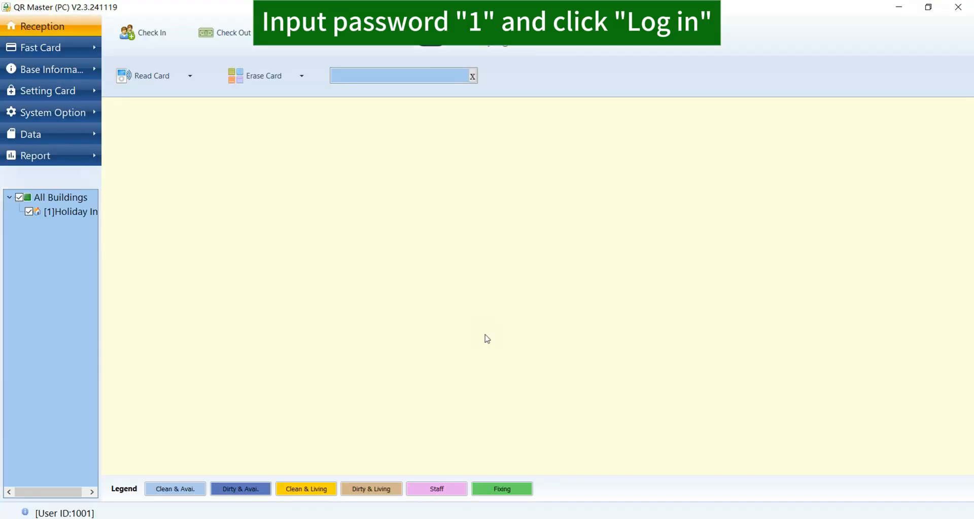
Leave only V9-T57 and V9-M1 enabled in System Option, then open Synchronize With UCL
{"action": "left_click", "coordinate": [65, 112]}
{"action": "left_click", "coordinate": [162, 299]}
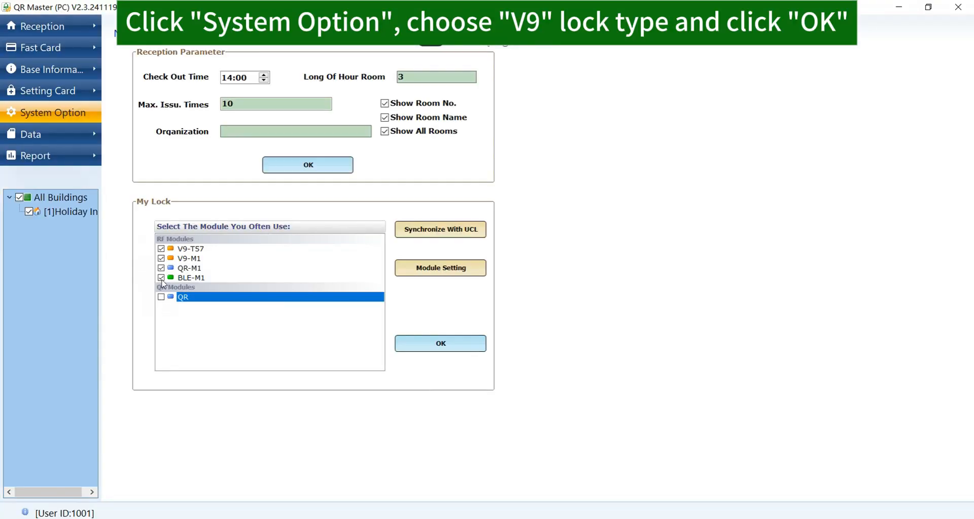
{"action": "left_click", "coordinate": [162, 269]}
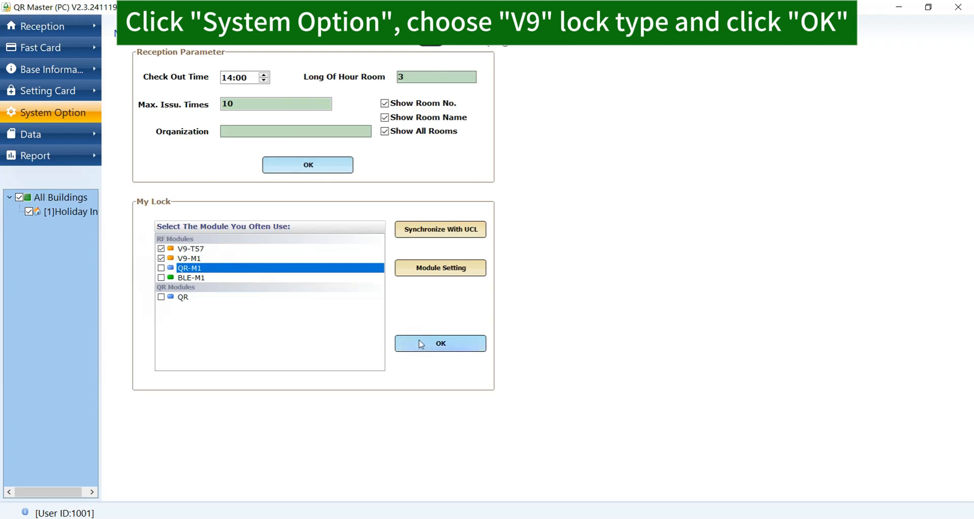
{"action": "left_click", "coordinate": [441, 343]}
{"action": "left_click", "coordinate": [492, 312]}
{"action": "left_click", "coordinate": [441, 229]}
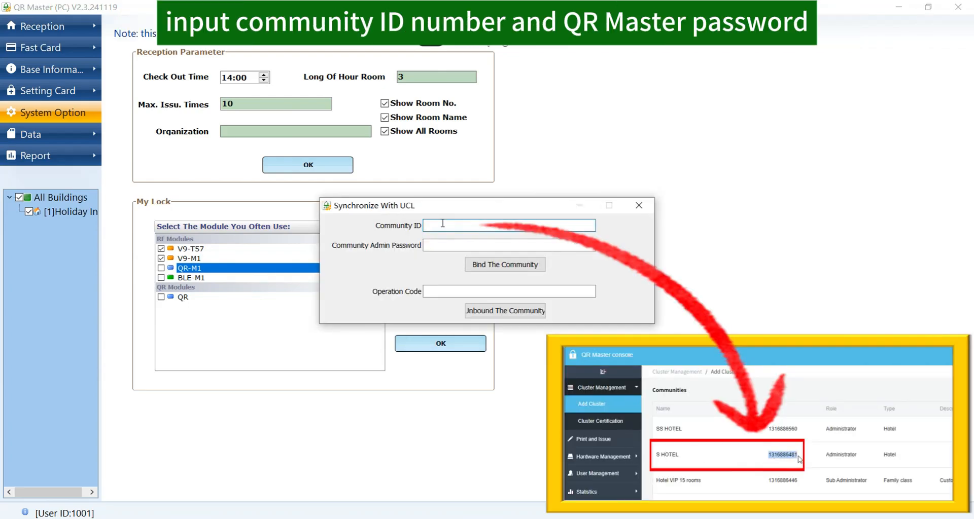
Bind QR Master to the community using the pasted Community ID and the admin password
{"action": "key", "text": "ctrl+v"}
{"action": "left_click", "coordinate": [448, 246]}
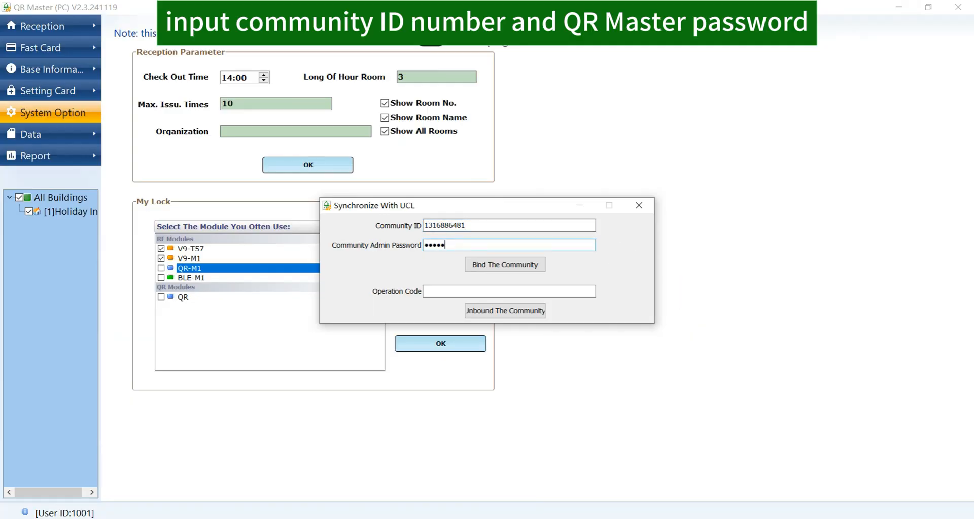
{"action": "type", "text": "•••••••••••"}
{"action": "left_click", "coordinate": [493, 264]}
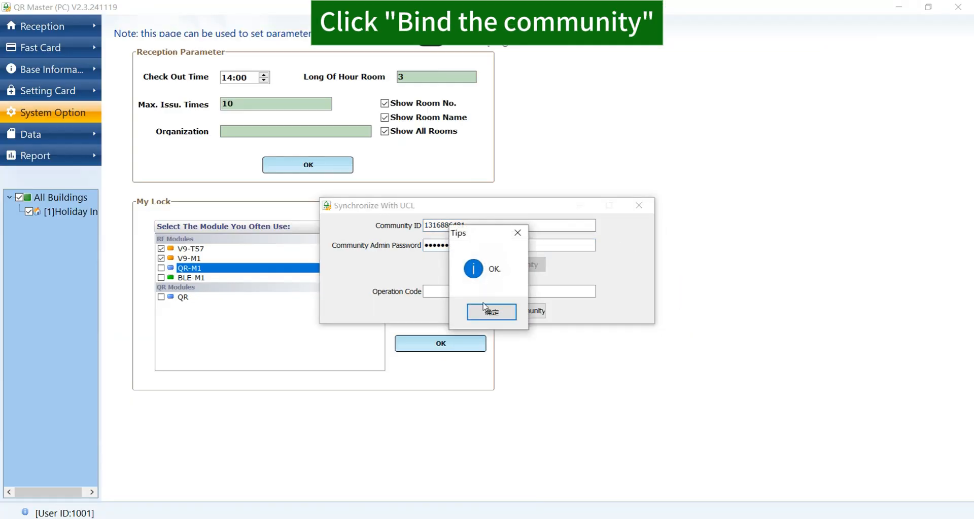
{"action": "left_click", "coordinate": [492, 312]}
{"action": "left_click", "coordinate": [639, 205]}
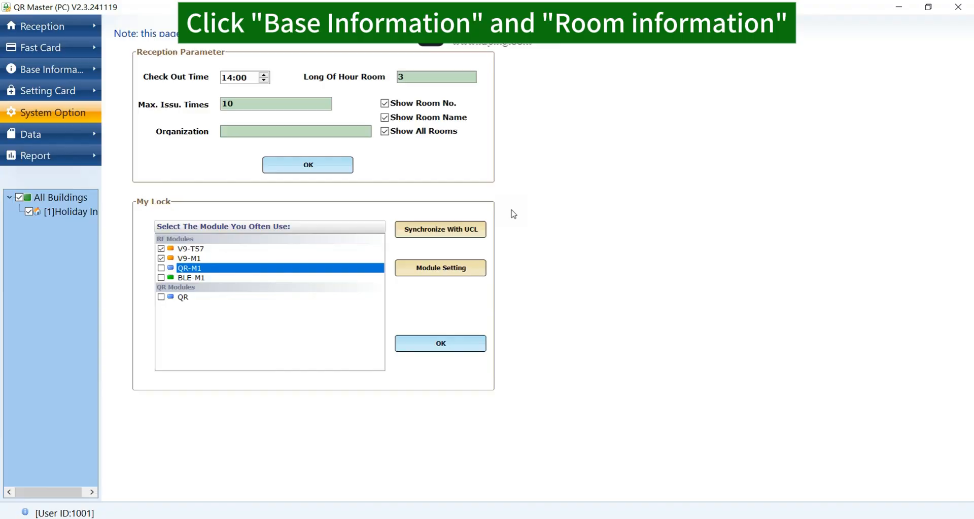
Fetch the community's room information so the reception grid shows rooms 101–309
{"action": "left_click", "coordinate": [38, 74]}
{"action": "left_click", "coordinate": [181, 161]}
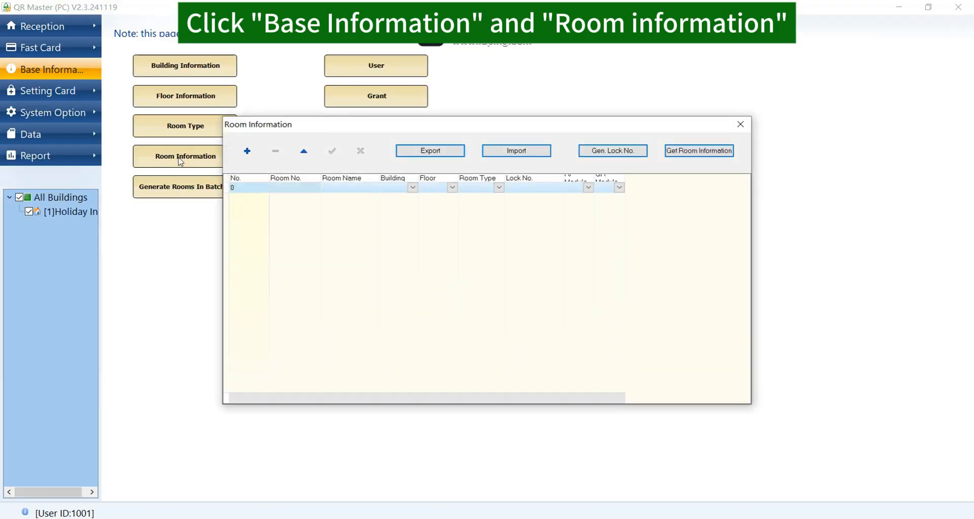
{"action": "left_click", "coordinate": [697, 151]}
{"action": "type", "text": "••••••"}
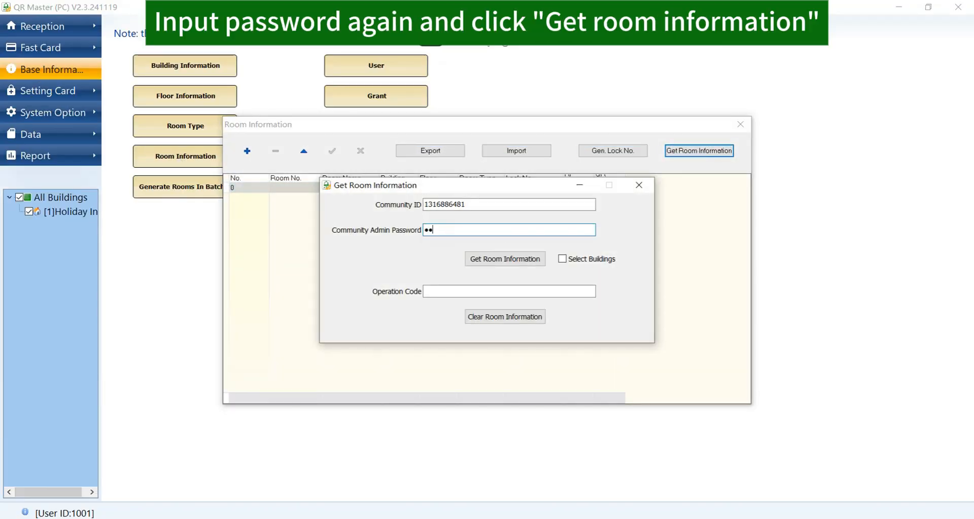
{"action": "left_click", "coordinate": [492, 261]}
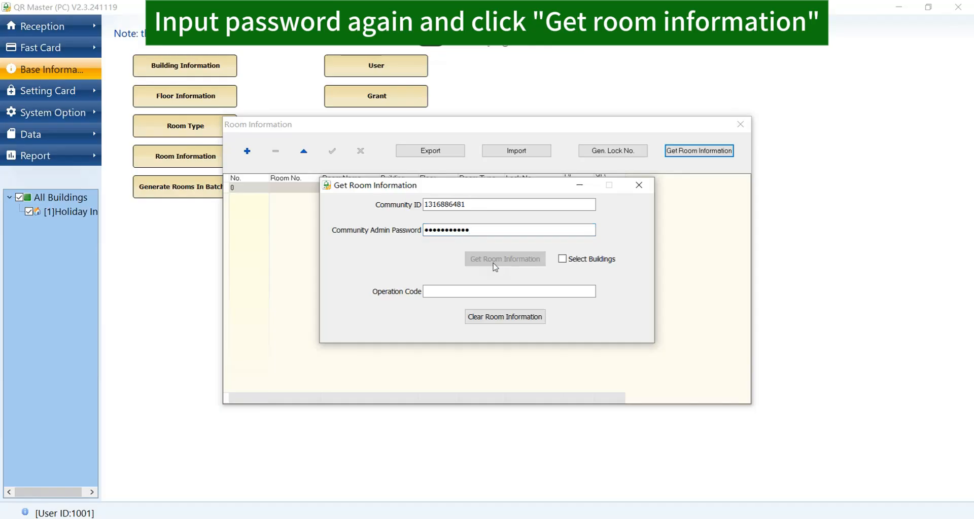
{"action": "left_click", "coordinate": [504, 317]}
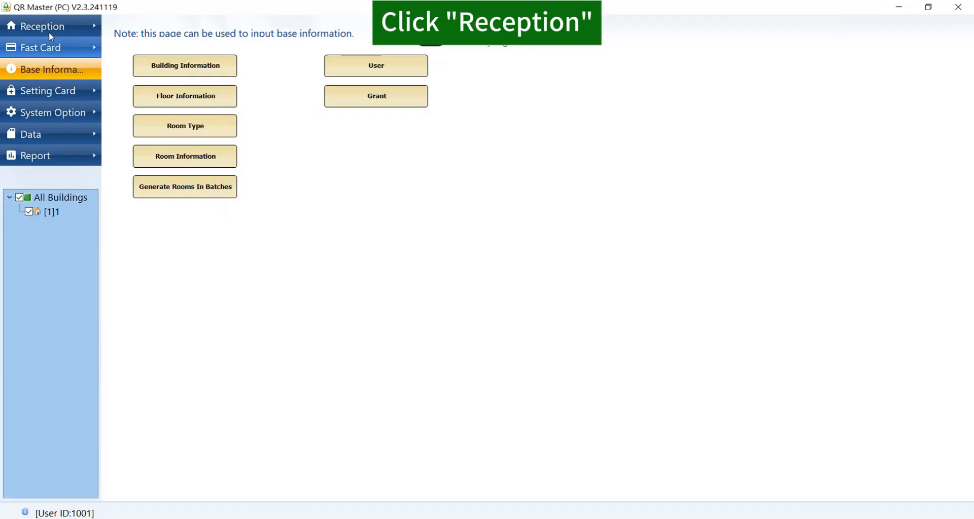
{"action": "left_click", "coordinate": [47, 28]}
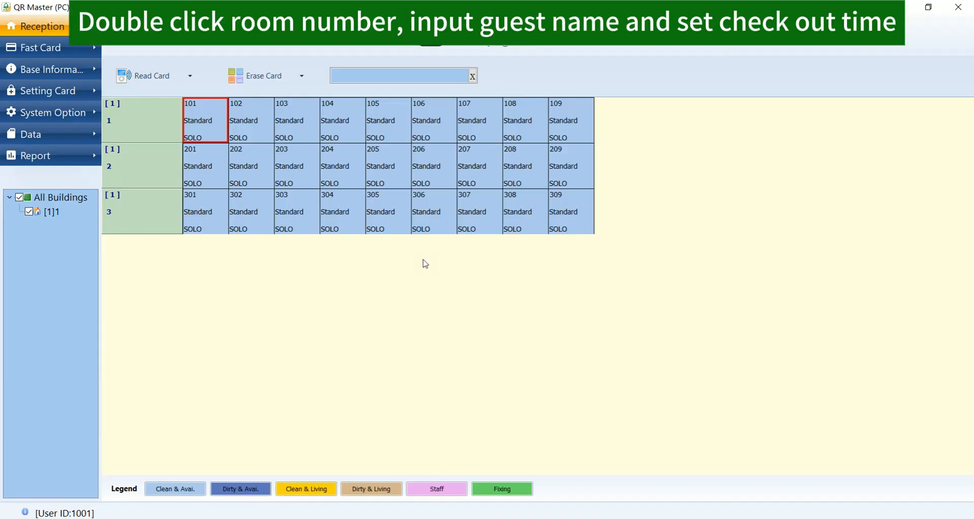
Check a guest into room 101 until 2025-05-18 and issue an RF room card
{"action": "double_click", "coordinate": [202, 119]}
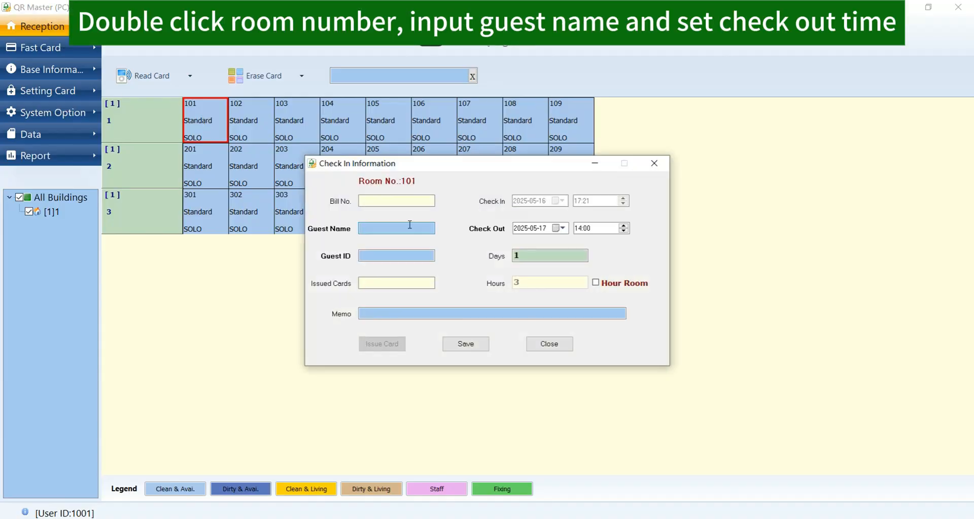
{"action": "left_click", "coordinate": [562, 228]}
{"action": "left_click", "coordinate": [621, 290]}
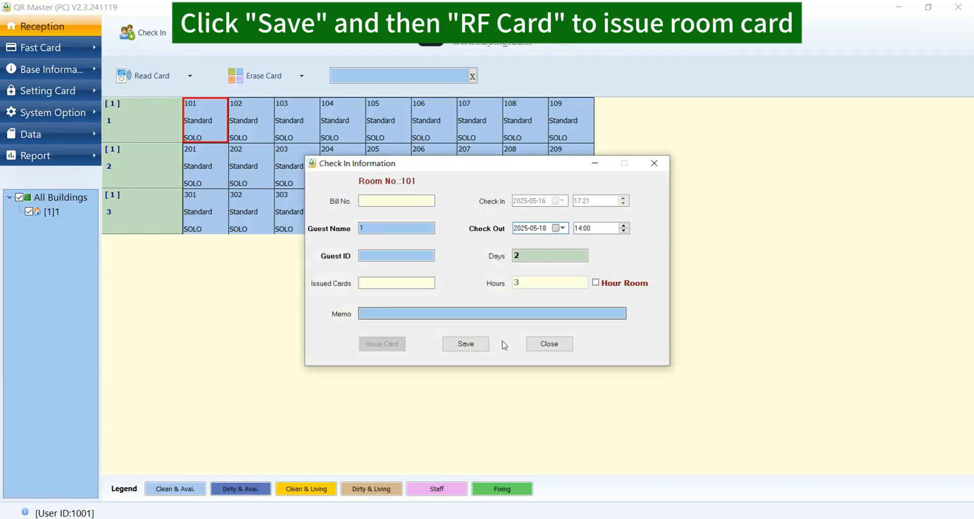
{"action": "left_click", "coordinate": [465, 345]}
{"action": "left_click", "coordinate": [476, 310]}
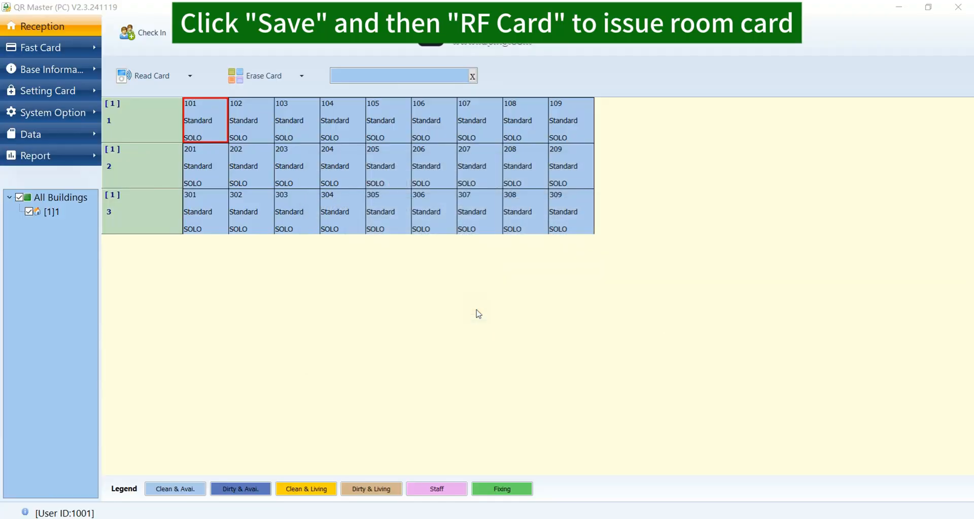
{"action": "left_click", "coordinate": [558, 318]}
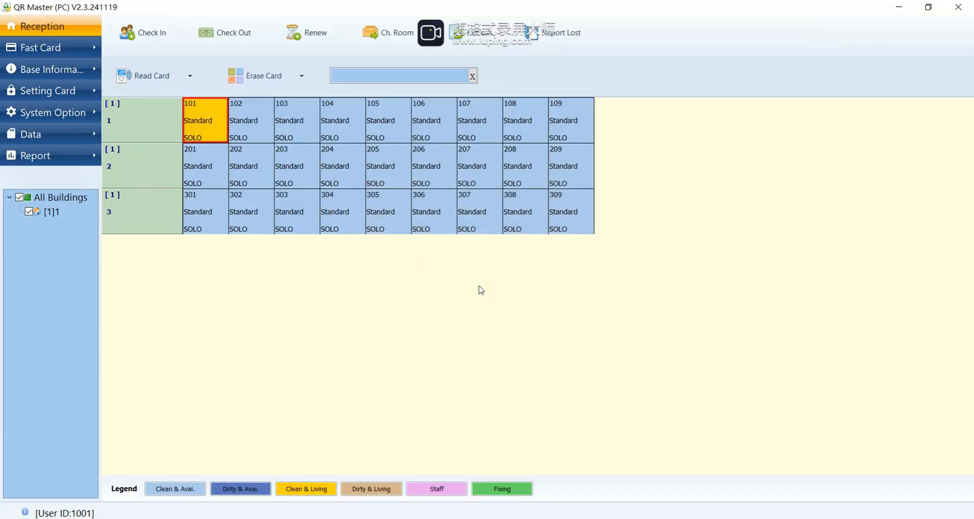
Check room 101 out by reading its RF card, erasing it, and confirming
{"action": "left_click", "coordinate": [235, 33]}
{"action": "left_click", "coordinate": [563, 248]}
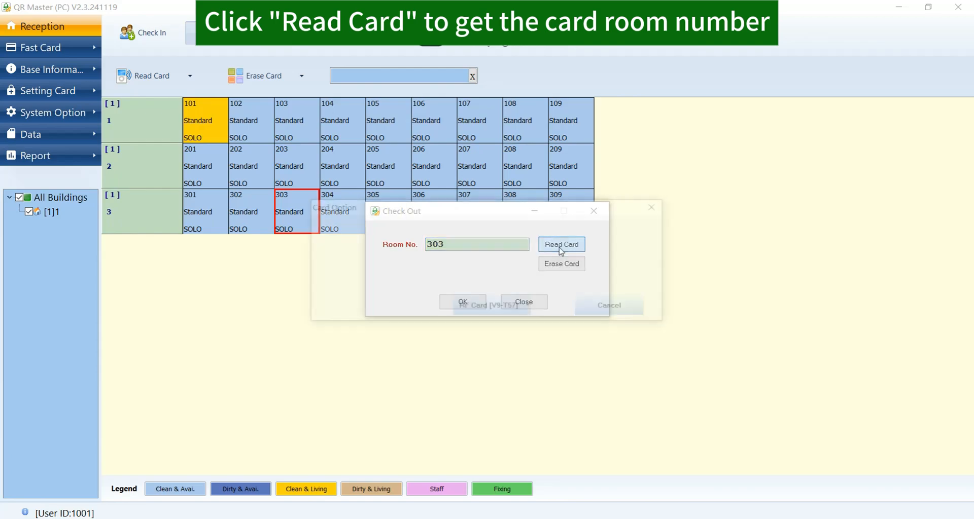
{"action": "left_click", "coordinate": [498, 310]}
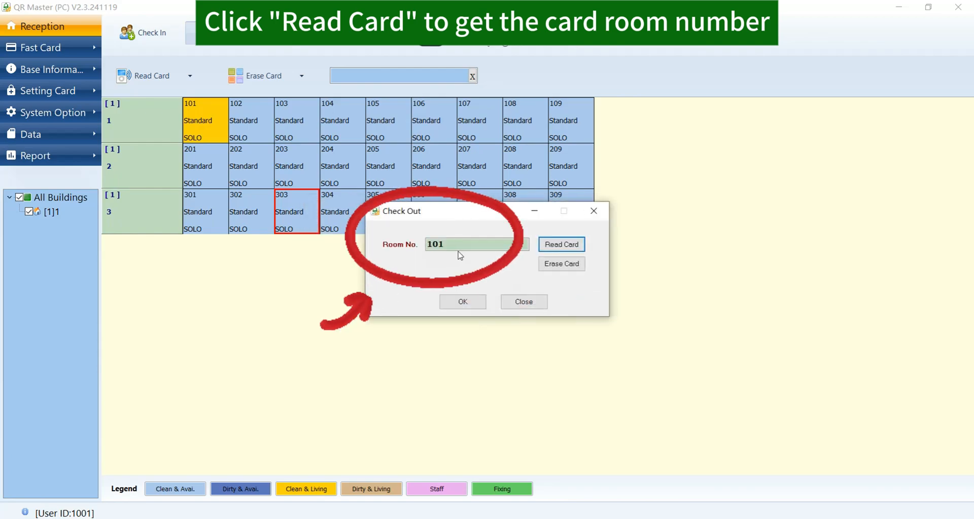
{"action": "left_click", "coordinate": [561, 264]}
{"action": "left_click", "coordinate": [499, 310]}
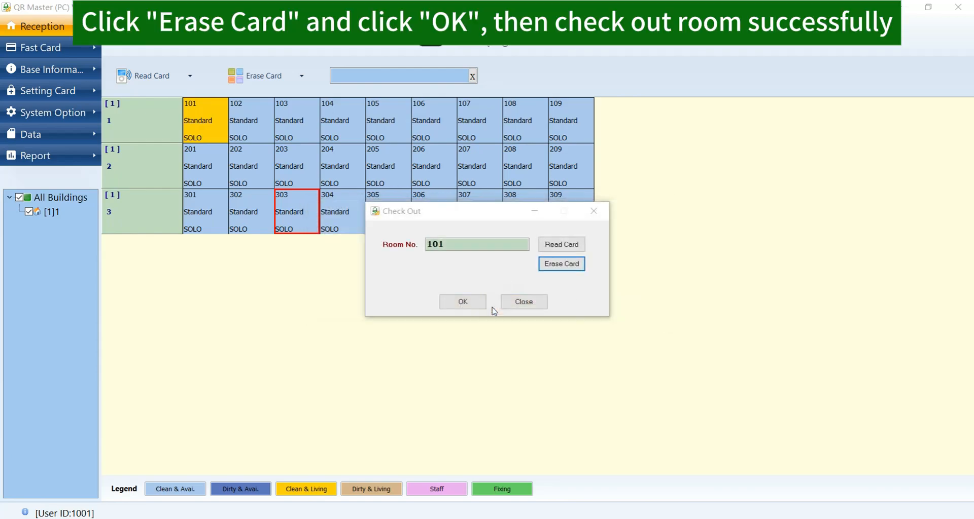
{"action": "left_click", "coordinate": [495, 311]}
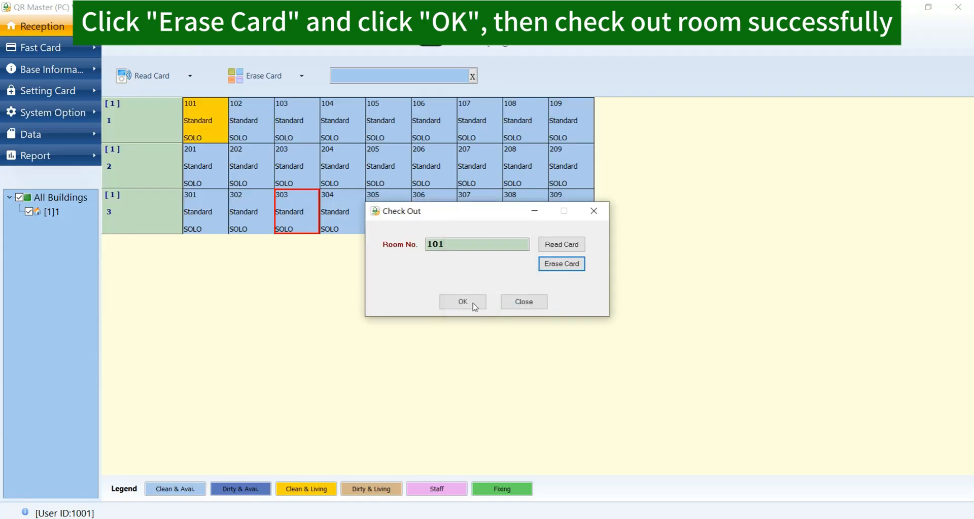
{"action": "left_click", "coordinate": [462, 302]}
Set room 101 as clean, confirm the card reads blank, and open the Fast Card page
{"action": "right_click", "coordinate": [201, 123]}
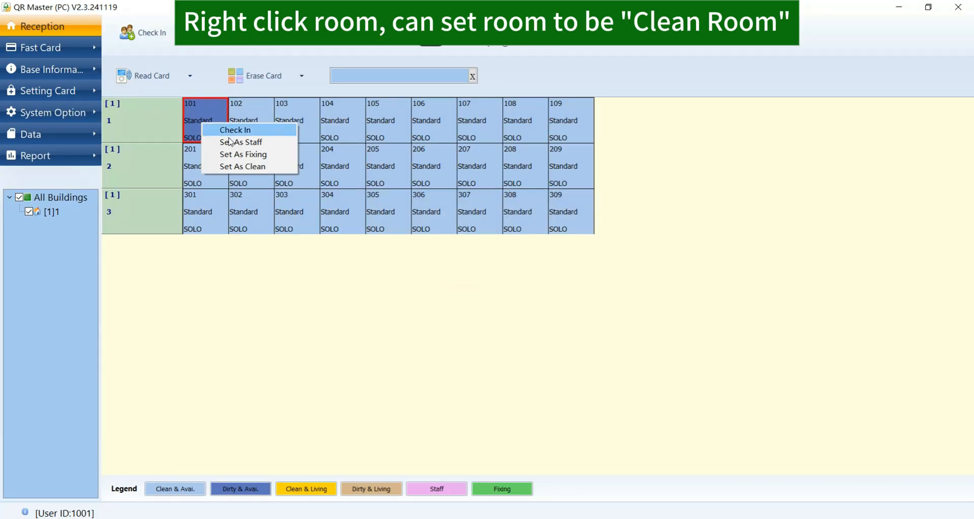
{"action": "left_click", "coordinate": [238, 166]}
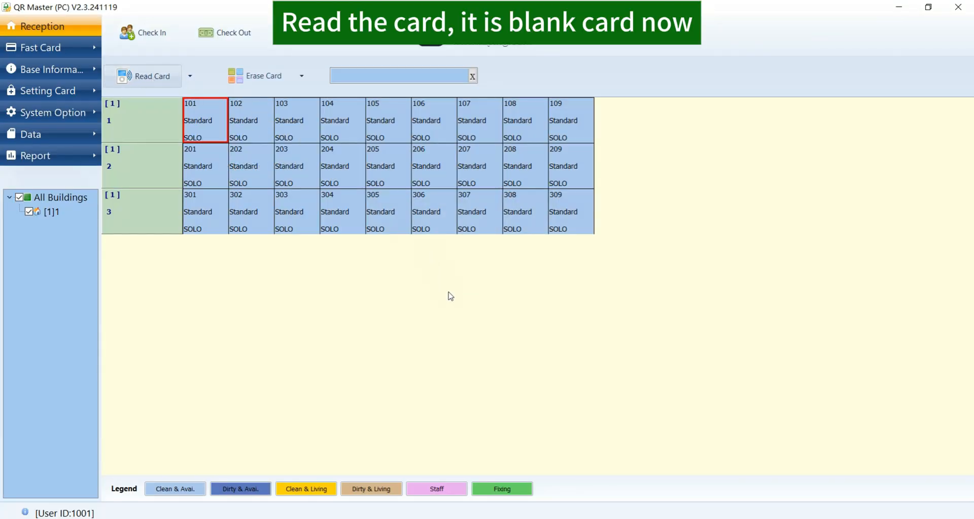
{"action": "left_click", "coordinate": [524, 312]}
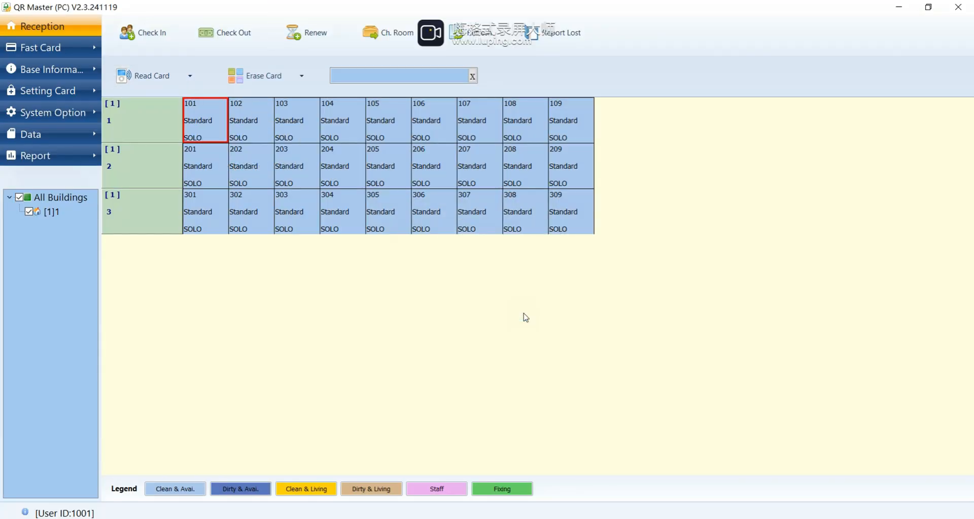
{"action": "left_click", "coordinate": [32, 49]}
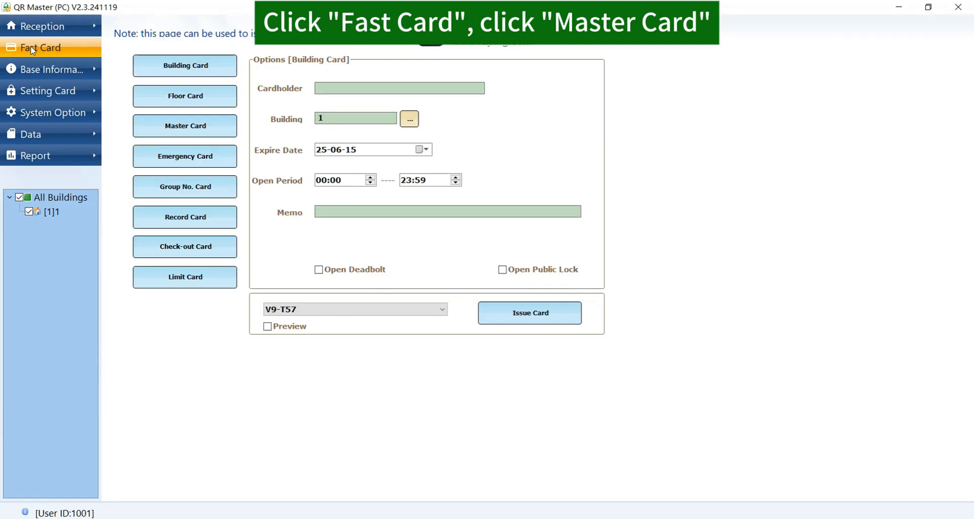
Issue a master card for cardholder 2 expiring 25-12-27 with Open Deadbolt off, then return to Reception
{"action": "left_click", "coordinate": [185, 131]}
{"action": "left_click", "coordinate": [335, 89]}
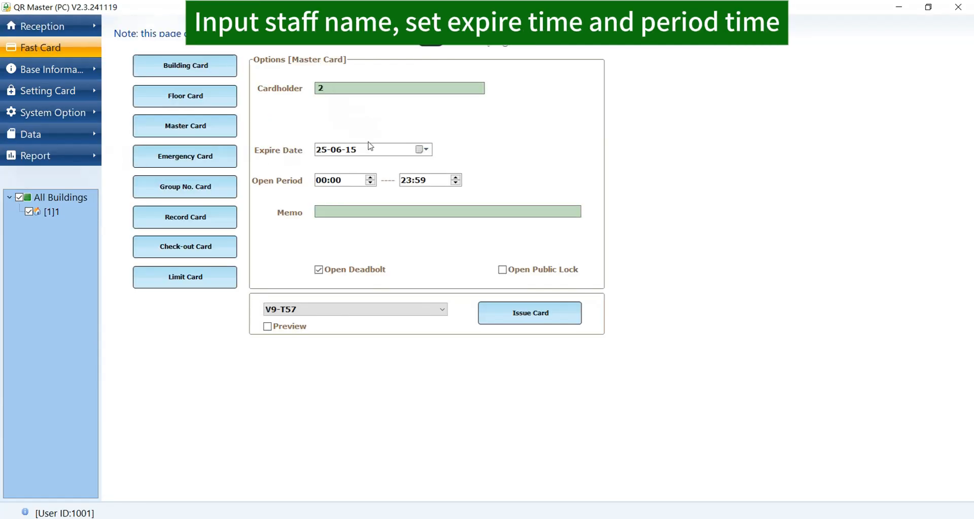
{"action": "left_click", "coordinate": [422, 149]}
{"action": "left_click", "coordinate": [380, 166]}
{"action": "left_click", "coordinate": [426, 235]}
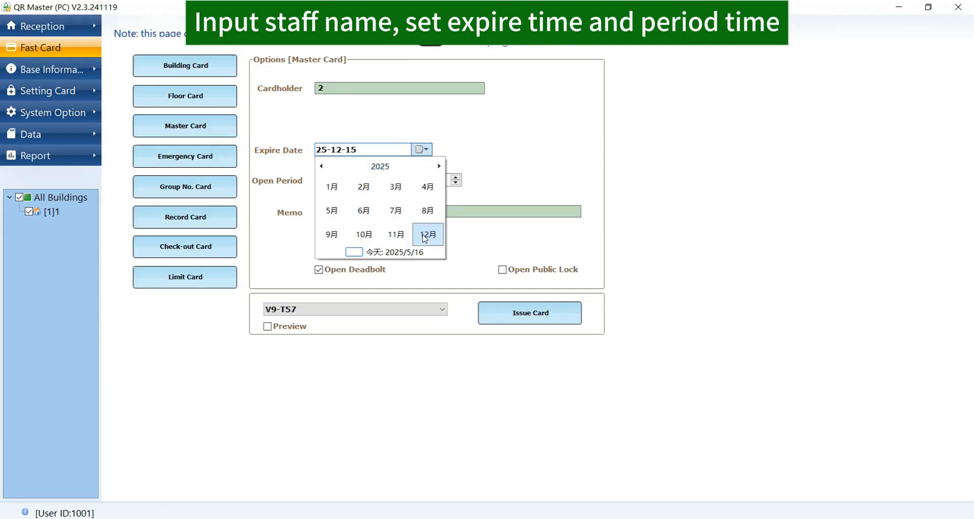
{"action": "left_click", "coordinate": [423, 237]}
{"action": "left_click", "coordinate": [319, 270]}
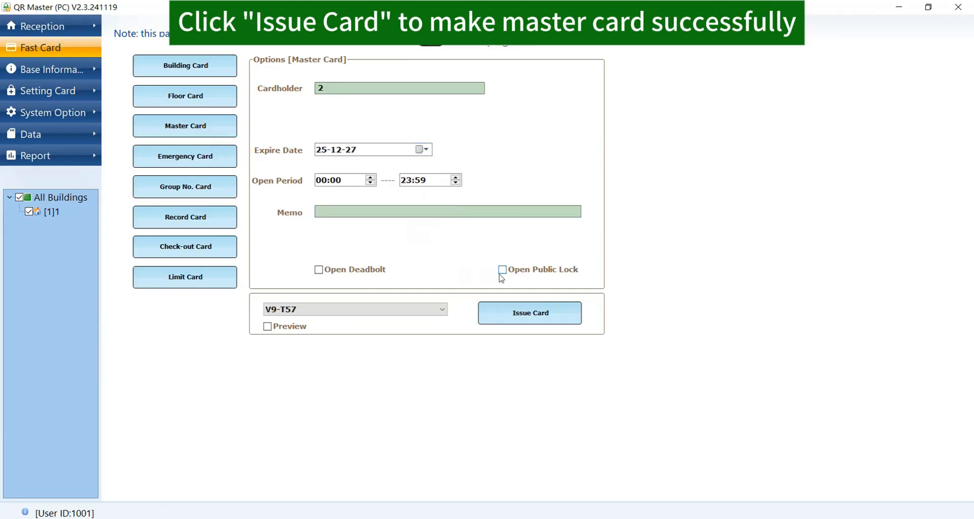
{"action": "left_click", "coordinate": [524, 318]}
{"action": "left_click", "coordinate": [496, 311]}
{"action": "left_click", "coordinate": [45, 26]}
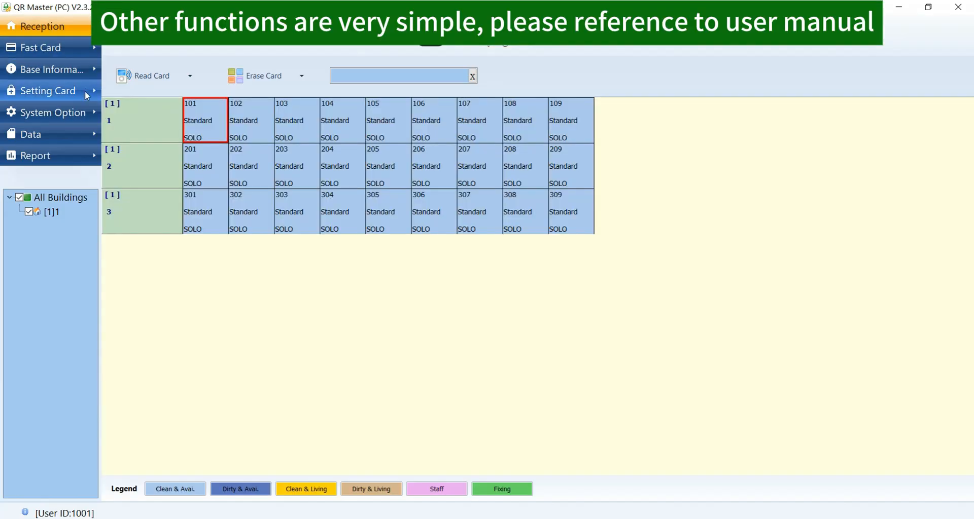